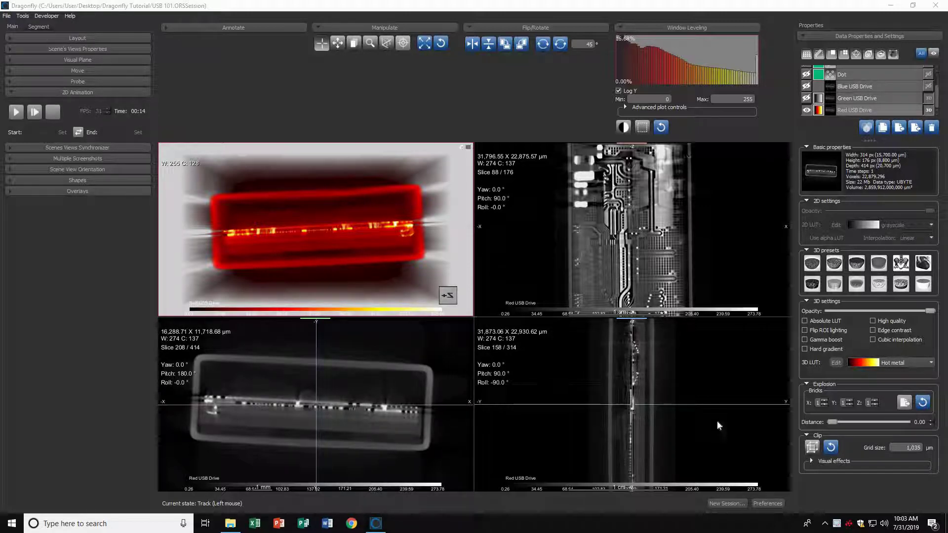
- Select the upper-right slice view and set its 2D animation range from slice 53 to slice 116
{"action": "left_click", "coordinate": [505, 183]}
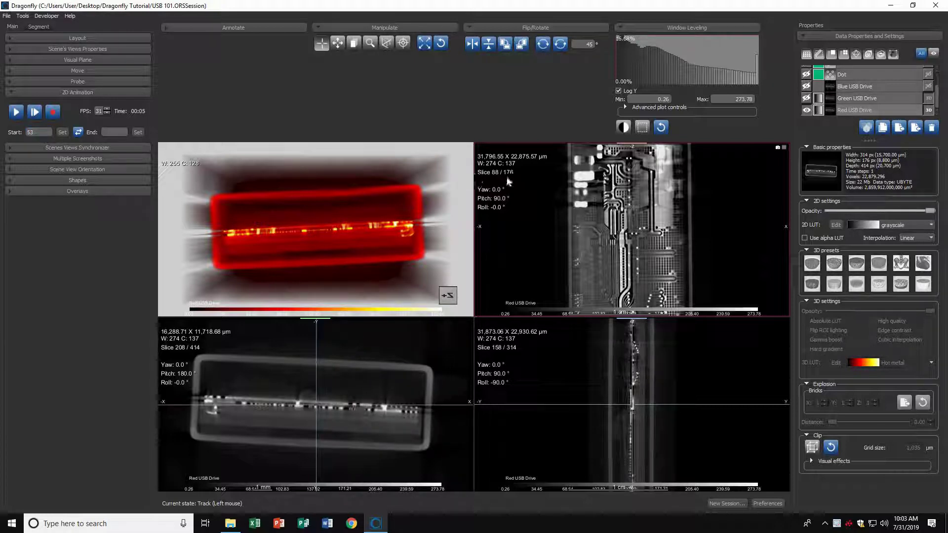
{"action": "left_click_drag", "start_coordinate": [506, 170], "coordinate": [492, 96]}
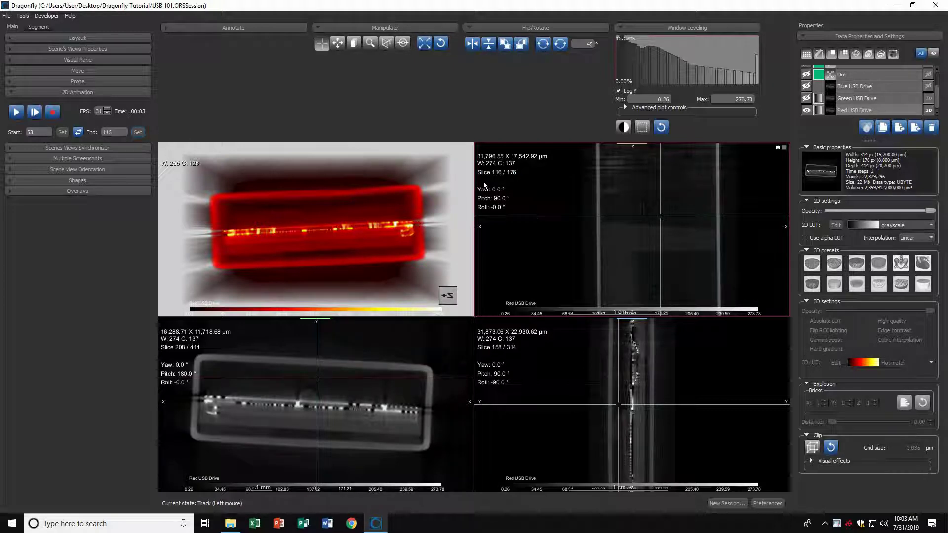
- Raise the 2D animation's frame rate to 41 FPS, then lower it to 19 FPS
{"action": "left_click", "coordinate": [108, 110]}
{"action": "left_click", "coordinate": [108, 110]}
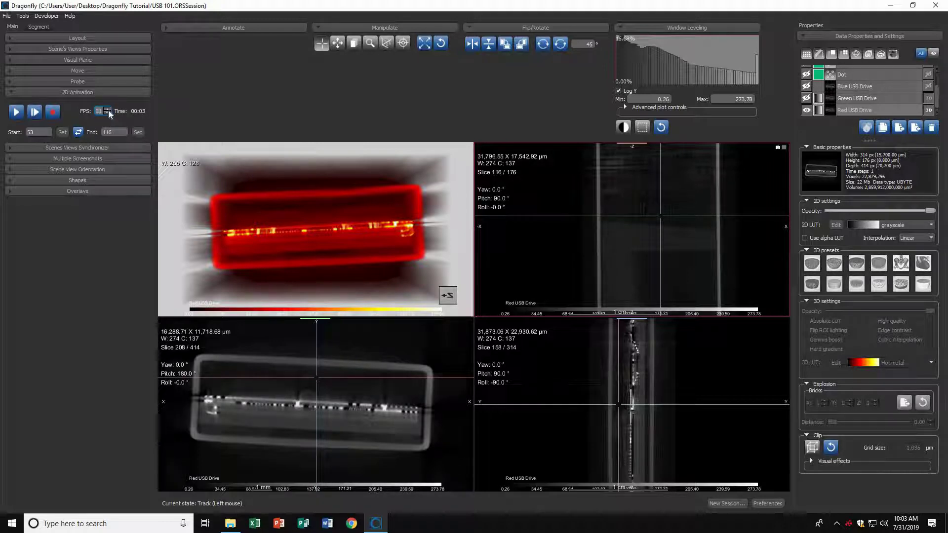
{"action": "left_click", "coordinate": [109, 110]}
{"action": "left_click", "coordinate": [108, 110]}
{"action": "left_click", "coordinate": [108, 110]}
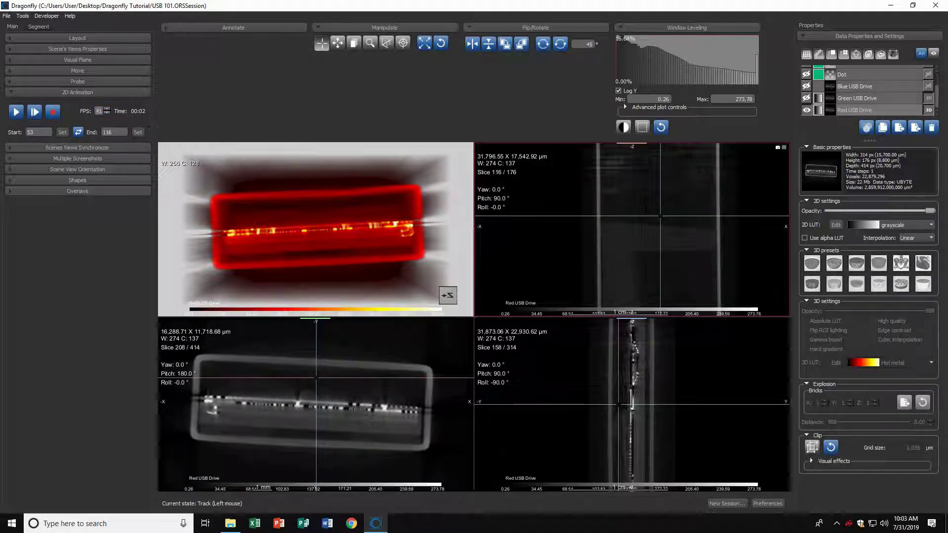
{"action": "left_click", "coordinate": [108, 112]}
{"action": "left_click", "coordinate": [107, 112]}
{"action": "left_click", "coordinate": [108, 112]}
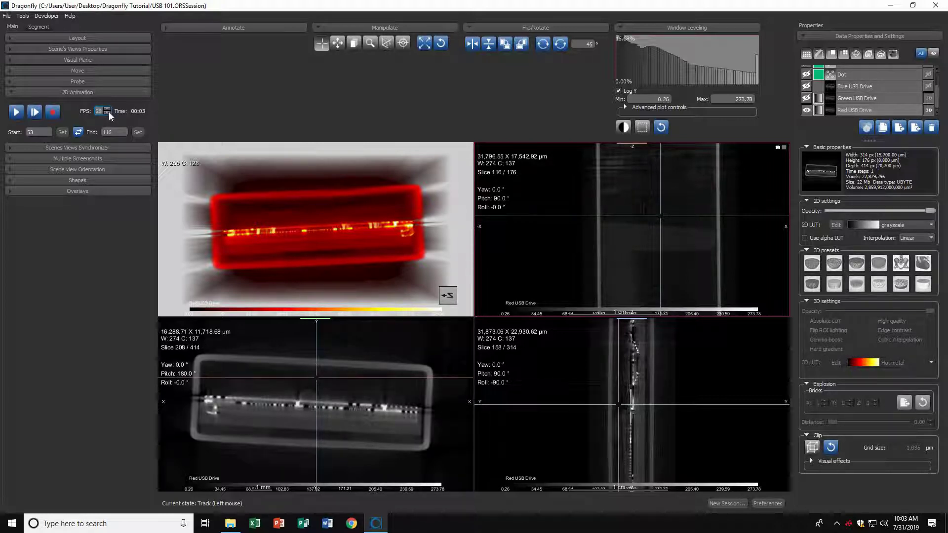
- Play the 2D animation, raise its frame rate to 33 FPS during playback, and stop it
{"action": "left_click", "coordinate": [19, 113]}
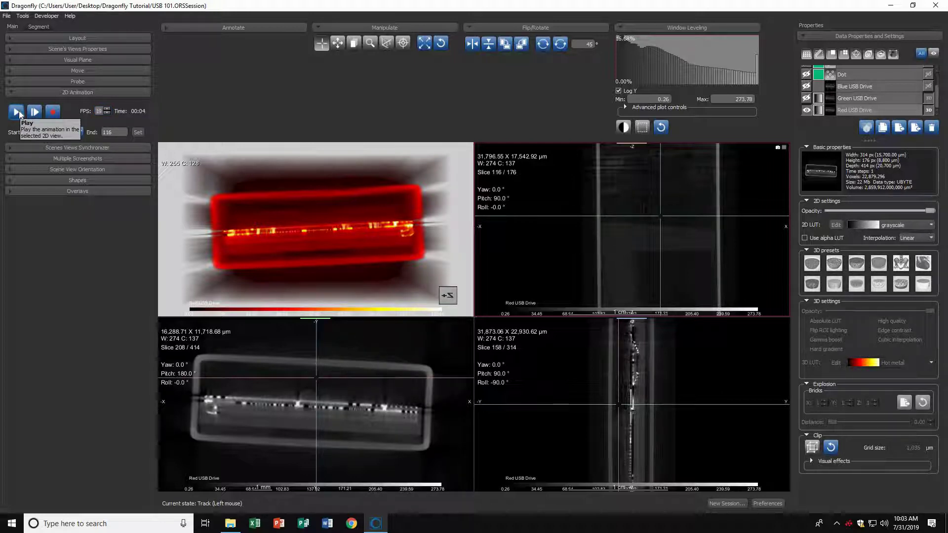
{"action": "left_click", "coordinate": [18, 112]}
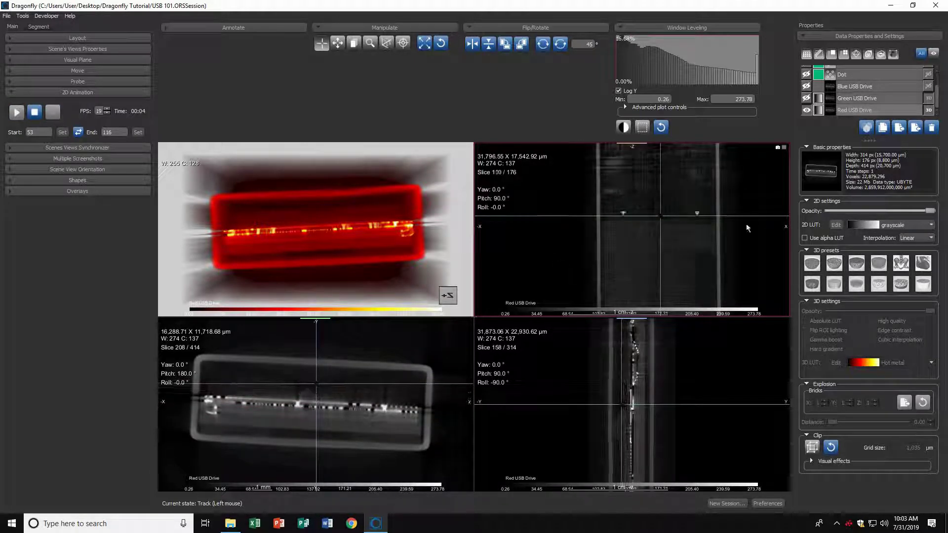
{"action": "left_click", "coordinate": [108, 108]}
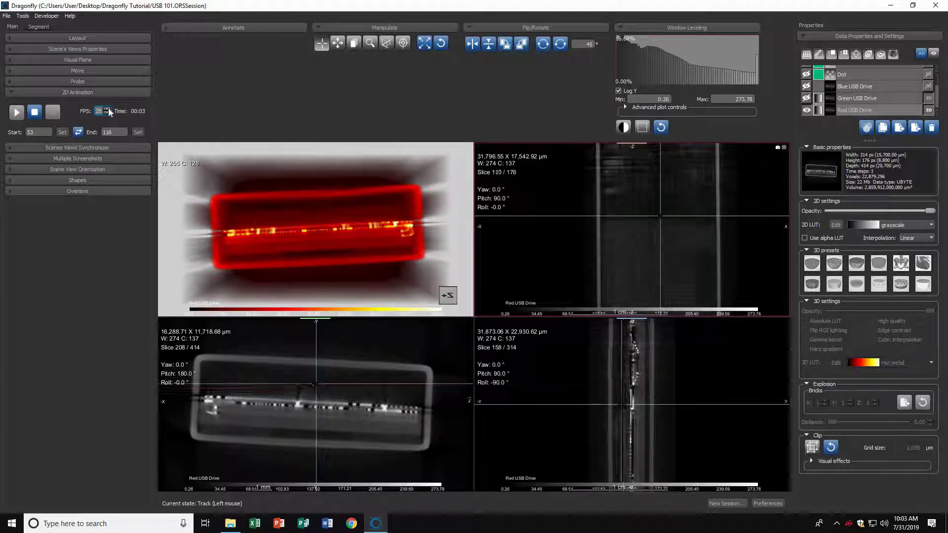
{"action": "left_click", "coordinate": [108, 108]}
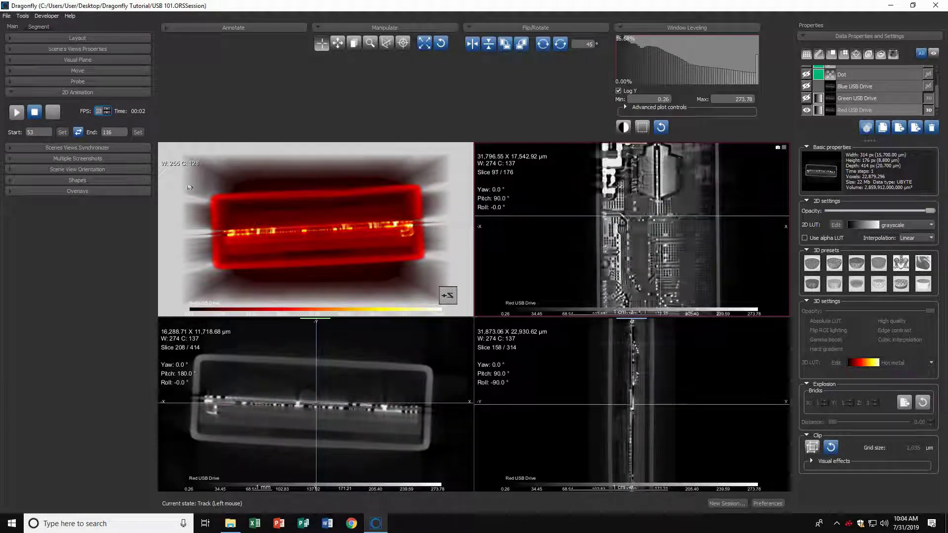
{"action": "left_click", "coordinate": [35, 113]}
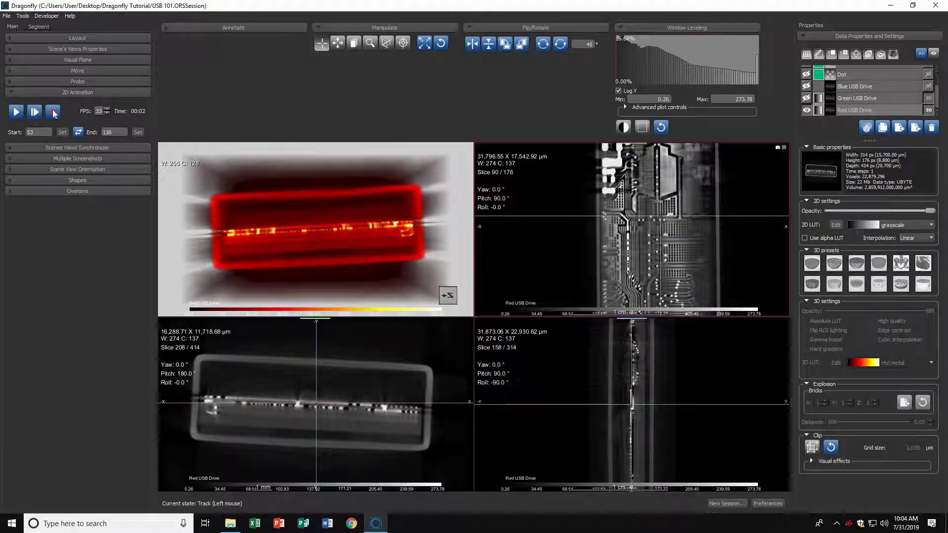
- Record the 2D animation as an Mkv movie named "tutorial" in the Desktop's Dragonfly Tutorial folder at movie quality 10
{"action": "left_click", "coordinate": [53, 111]}
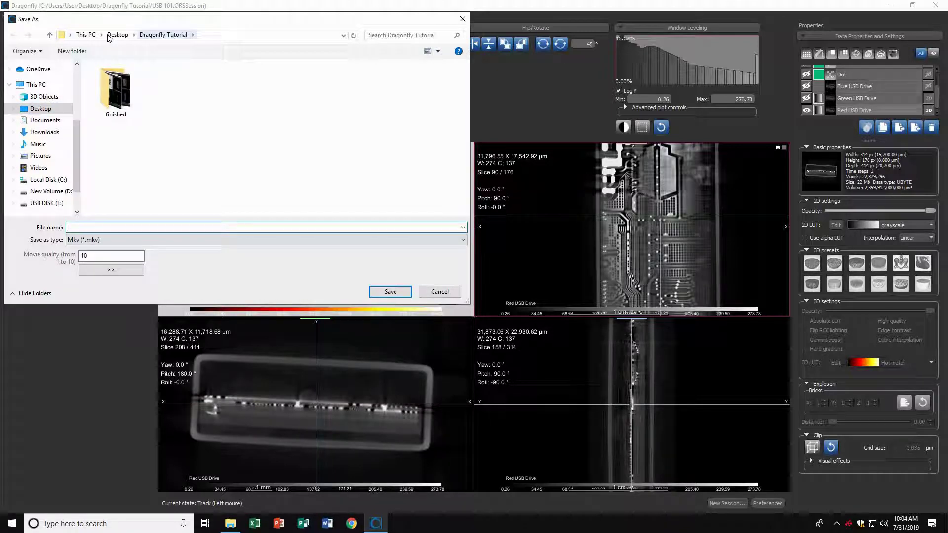
{"action": "left_click", "coordinate": [117, 35]}
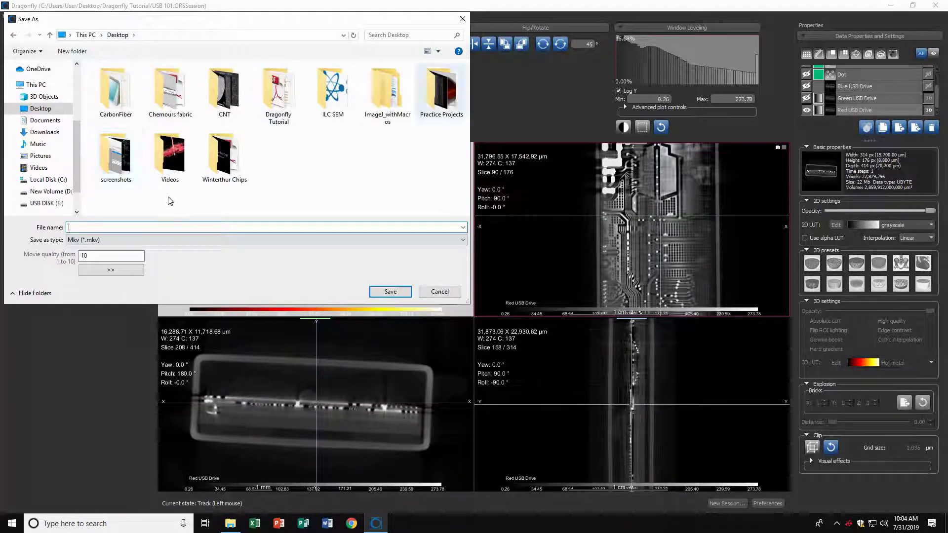
{"action": "double_click", "coordinate": [278, 92]}
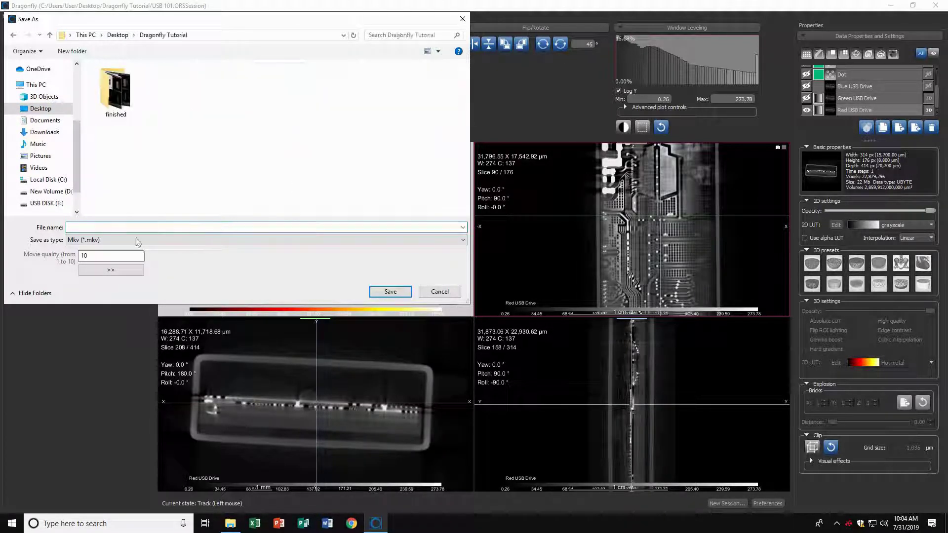
{"action": "left_click", "coordinate": [133, 228]}
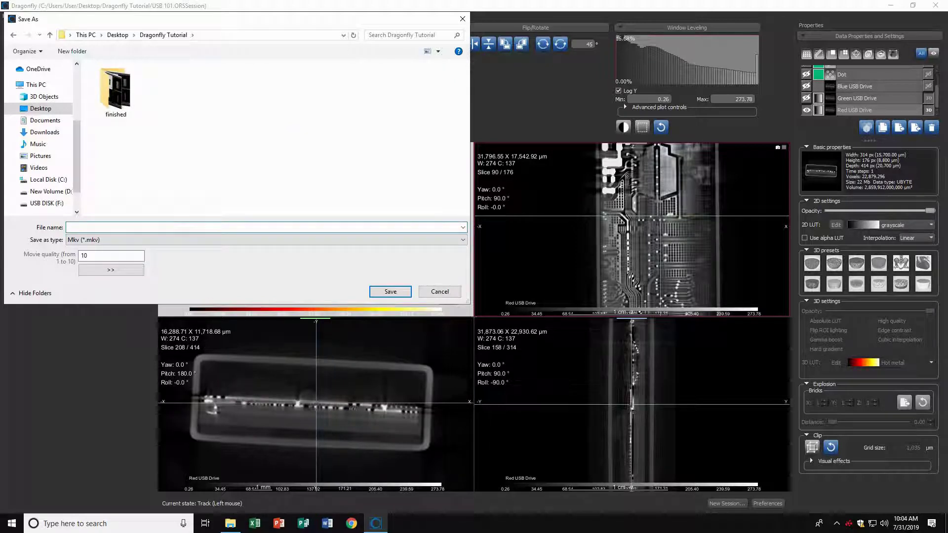
{"action": "type", "text": "tutorial"}
{"action": "key", "text": "Return"}
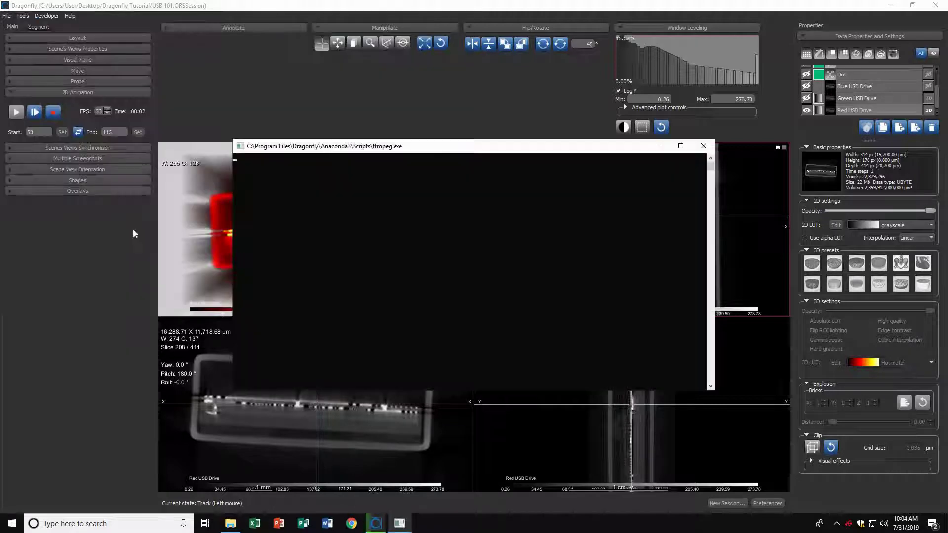
- Open the exported "tutorial" video from the Dragonfly Tutorial folder, review its playback, and close the player
{"action": "left_click", "coordinate": [230, 525]}
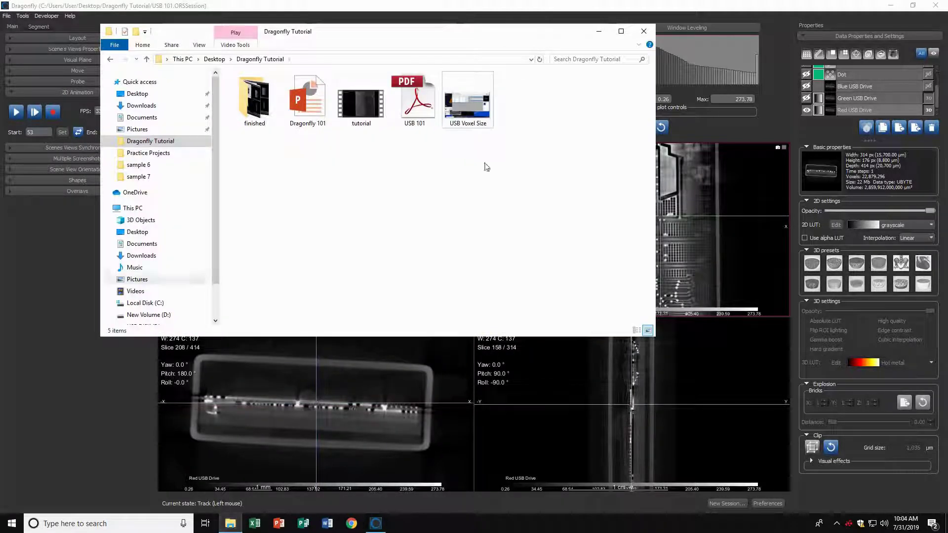
{"action": "double_click", "coordinate": [363, 114]}
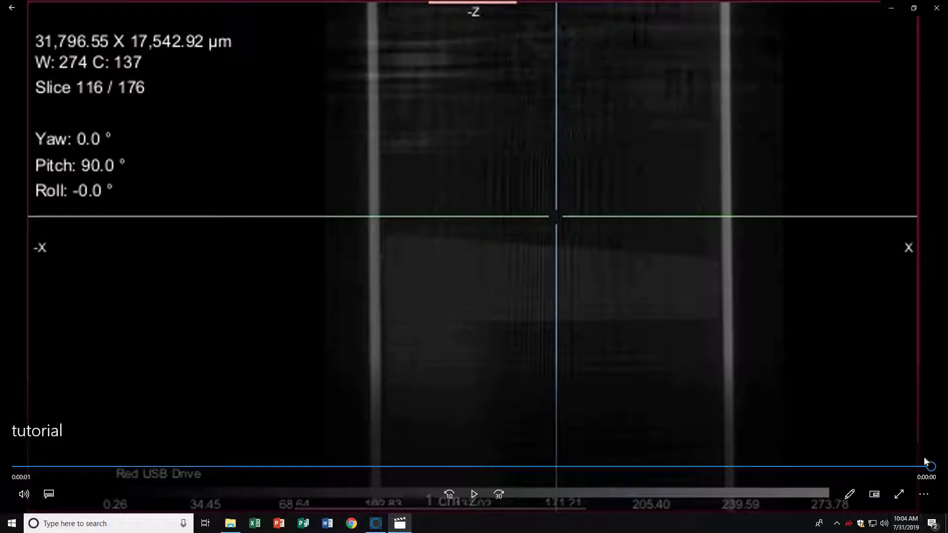
{"action": "left_click_drag", "start_coordinate": [929, 466], "coordinate": [96, 144]}
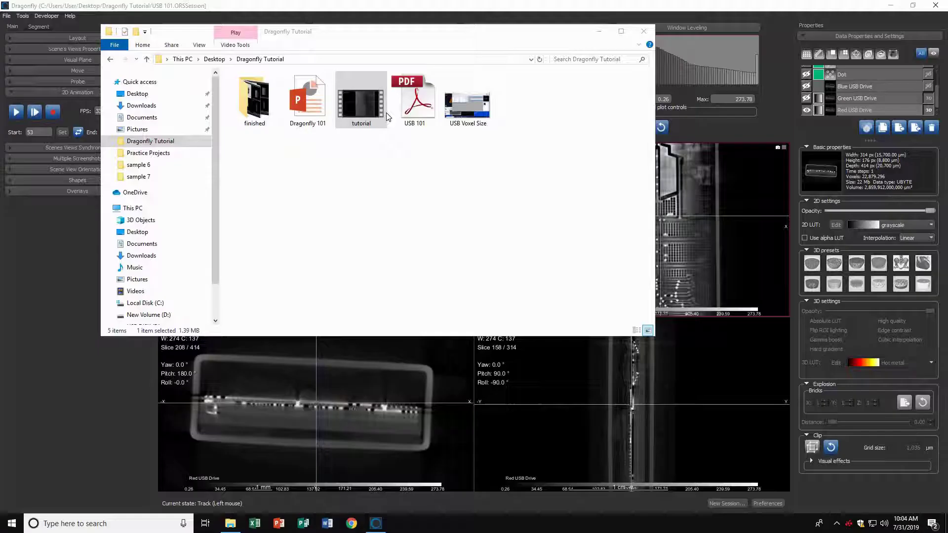
{"action": "left_click", "coordinate": [936, 9]}
- Return to Dragonfly, open the Movie Maker for the 3D view, and maximize that view
{"action": "left_click", "coordinate": [365, 404]}
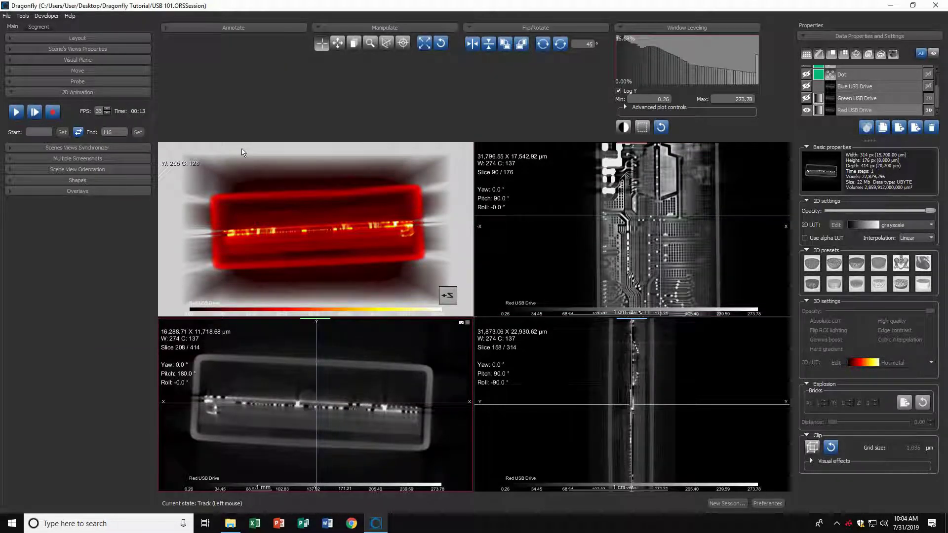
{"action": "left_click", "coordinate": [340, 246]}
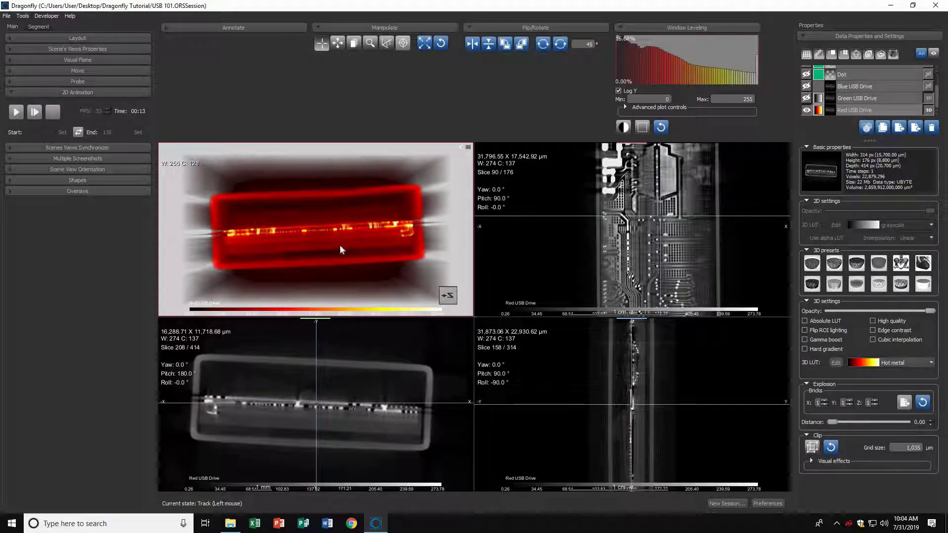
{"action": "right_click", "coordinate": [340, 246]}
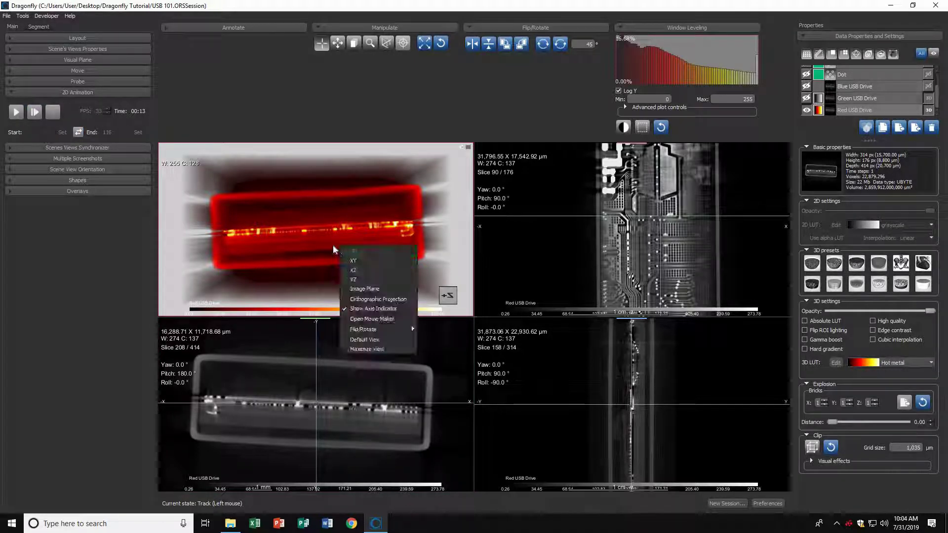
{"action": "left_click", "coordinate": [360, 319]}
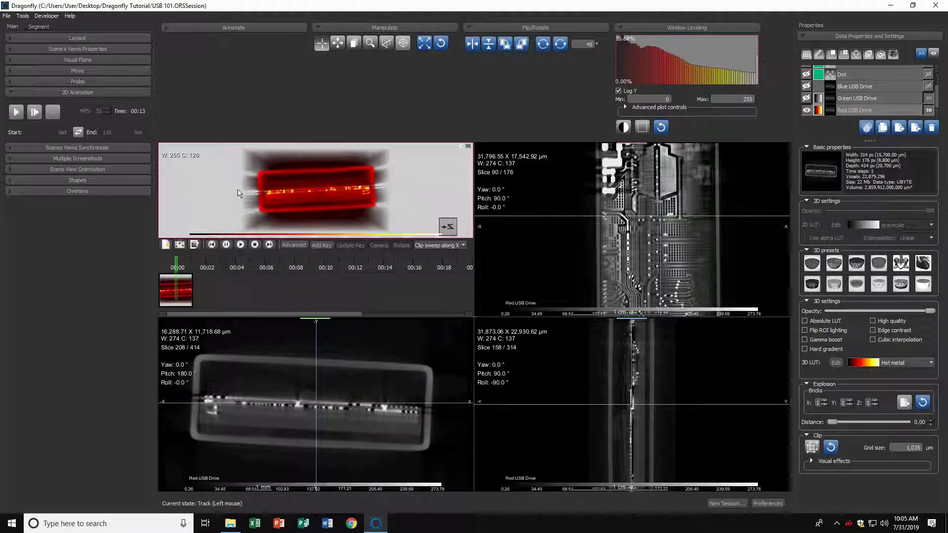
{"action": "double_click", "coordinate": [274, 232]}
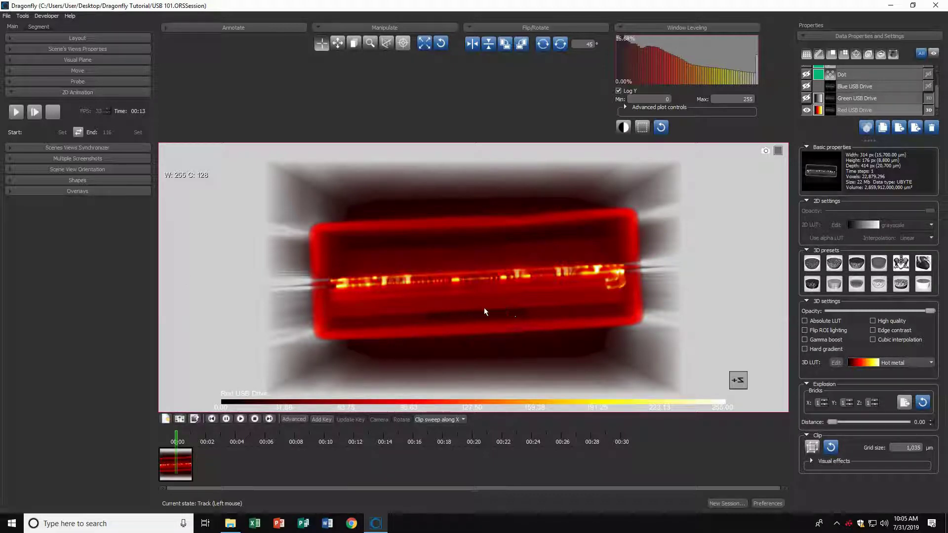
- Rotate the 3D USB drive to an angled view of its front end and top, and update the first key frame
{"action": "left_click_drag", "start_coordinate": [484, 311], "coordinate": [320, 333]}
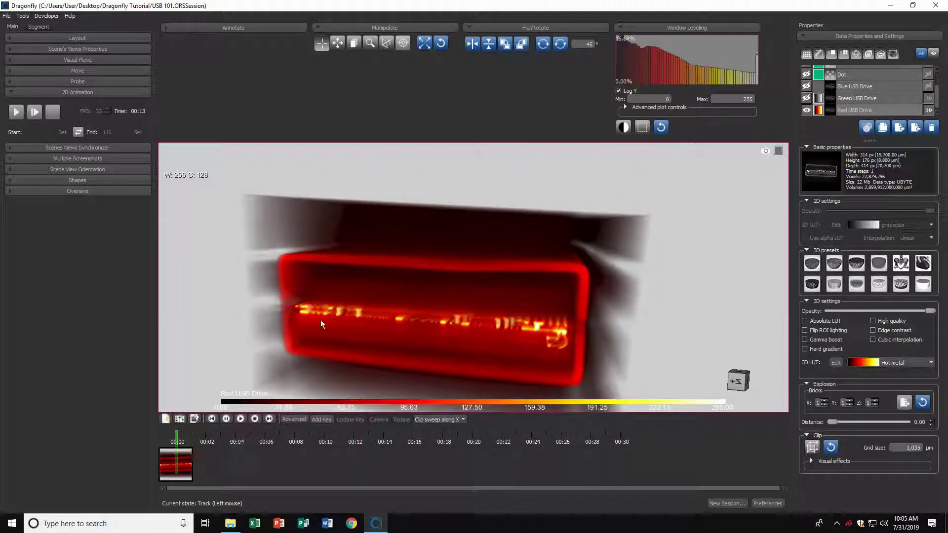
{"action": "left_click_drag", "start_coordinate": [384, 316], "coordinate": [200, 460]}
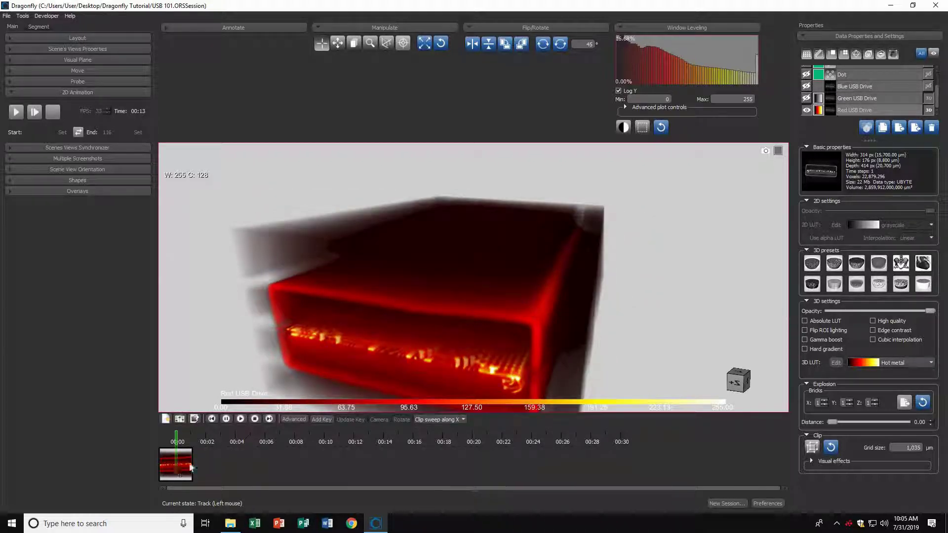
{"action": "right_click", "coordinate": [184, 465]}
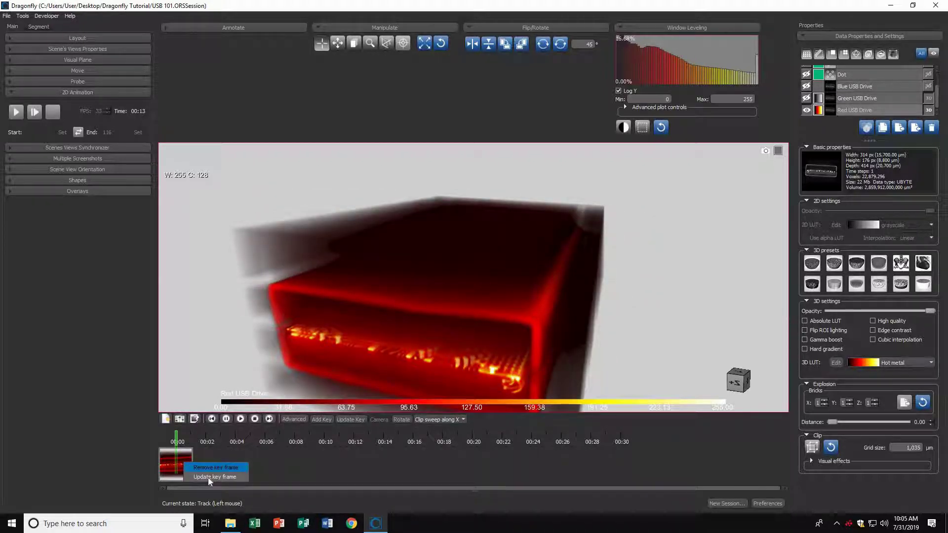
{"action": "left_click", "coordinate": [208, 476]}
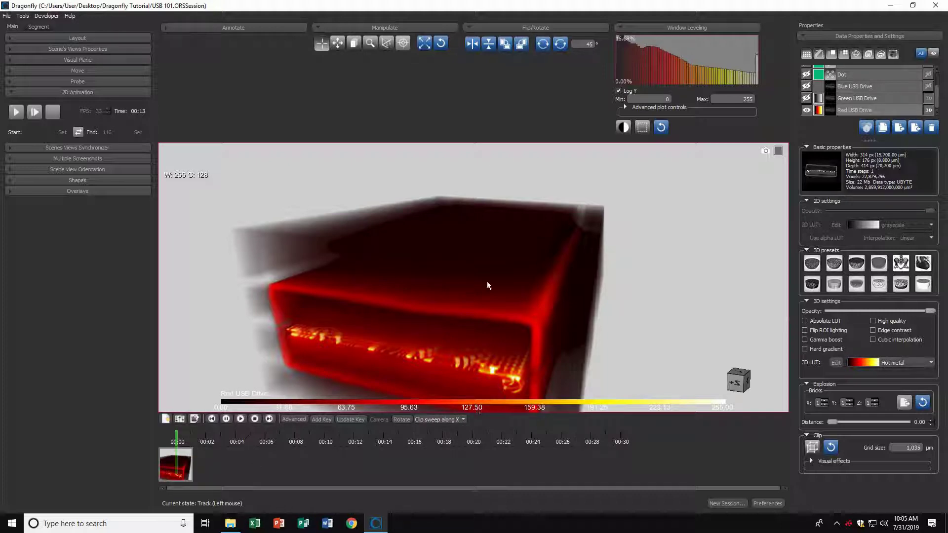
- Rotate the USB drive to a diagonal side view and add a key frame at about 9 seconds
{"action": "left_click_drag", "start_coordinate": [561, 335], "coordinate": [479, 330]}
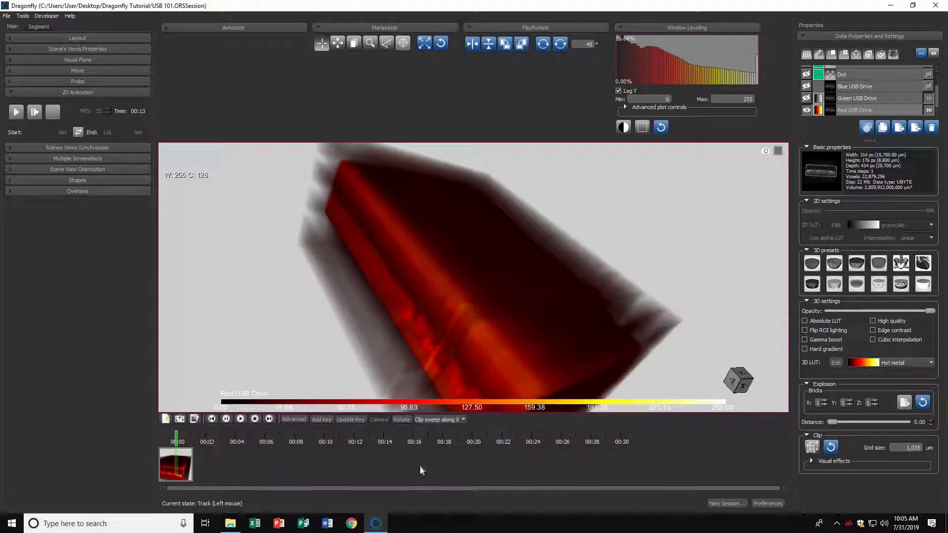
{"action": "right_click", "coordinate": [314, 465]}
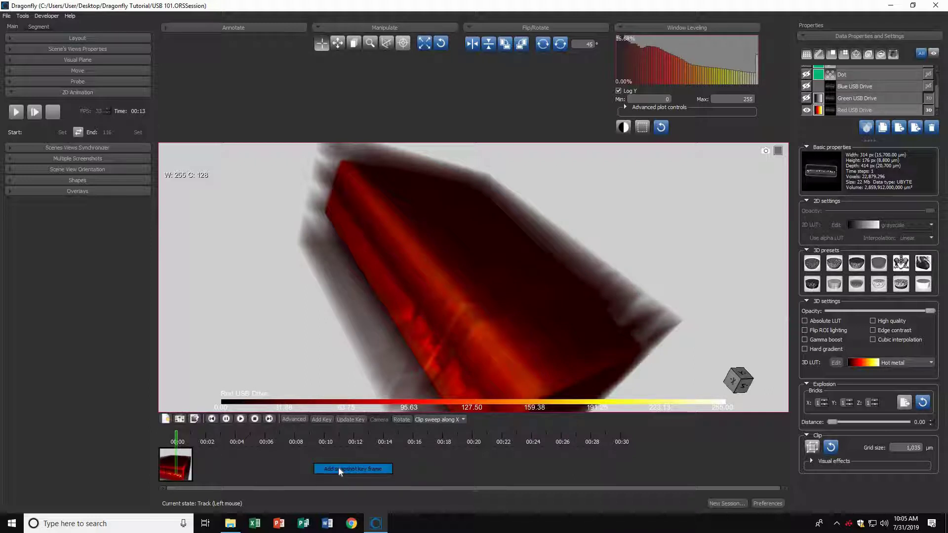
{"action": "left_click", "coordinate": [338, 469]}
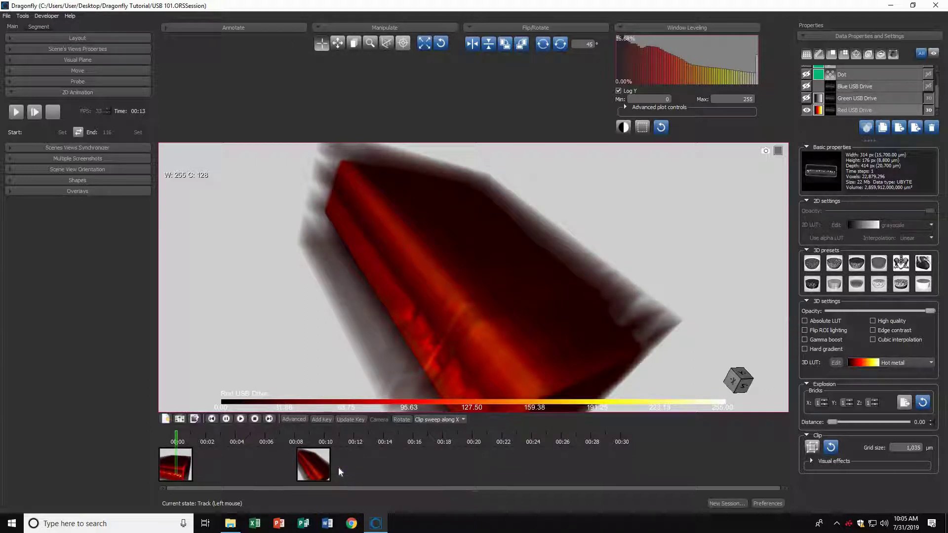
- Add a third key frame repeating the first key frame's view at about 14 seconds, and remove it again
{"action": "left_click", "coordinate": [183, 462]}
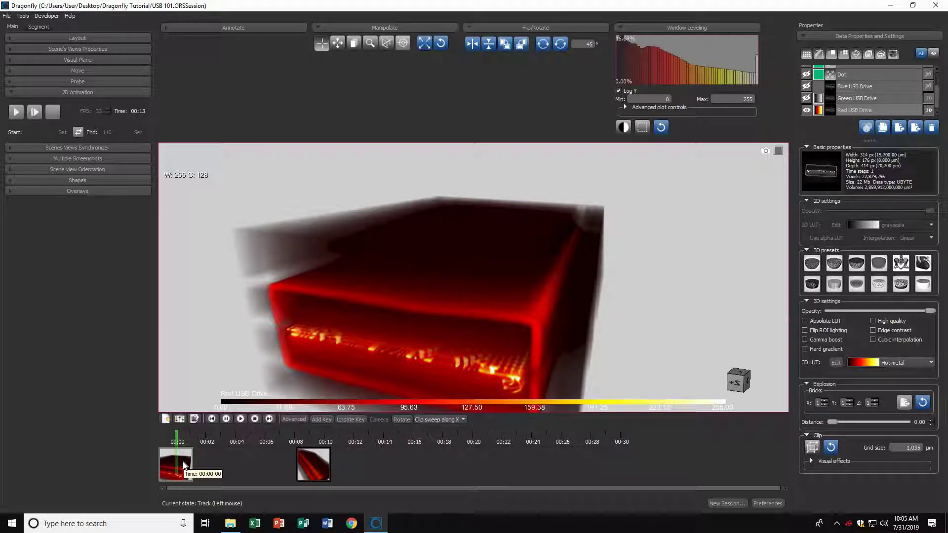
{"action": "right_click", "coordinate": [410, 462]}
{"action": "left_click", "coordinate": [412, 463]}
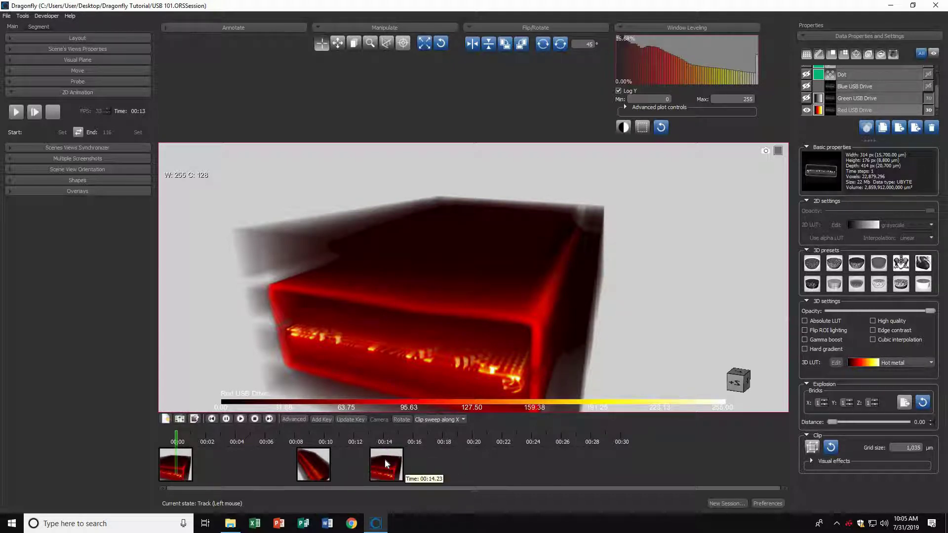
{"action": "right_click", "coordinate": [385, 460]}
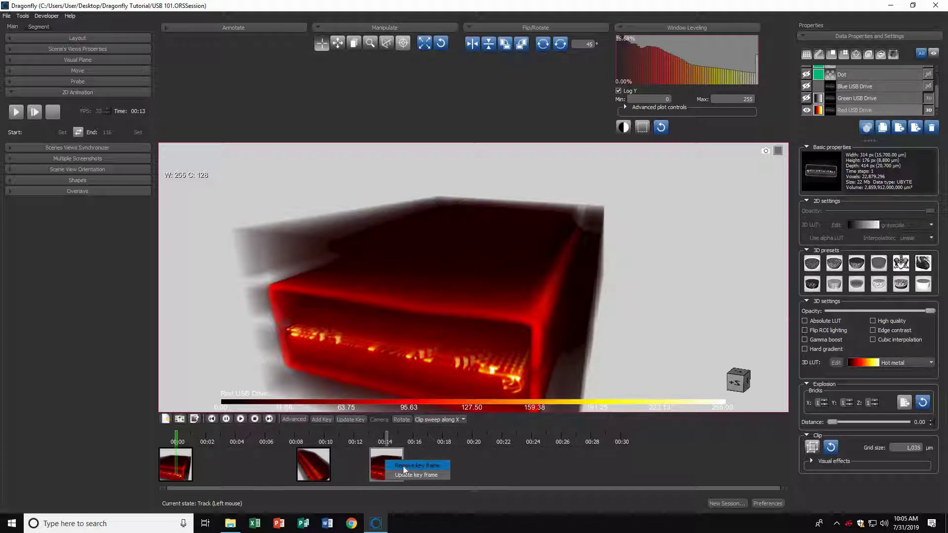
{"action": "left_click", "coordinate": [403, 466]}
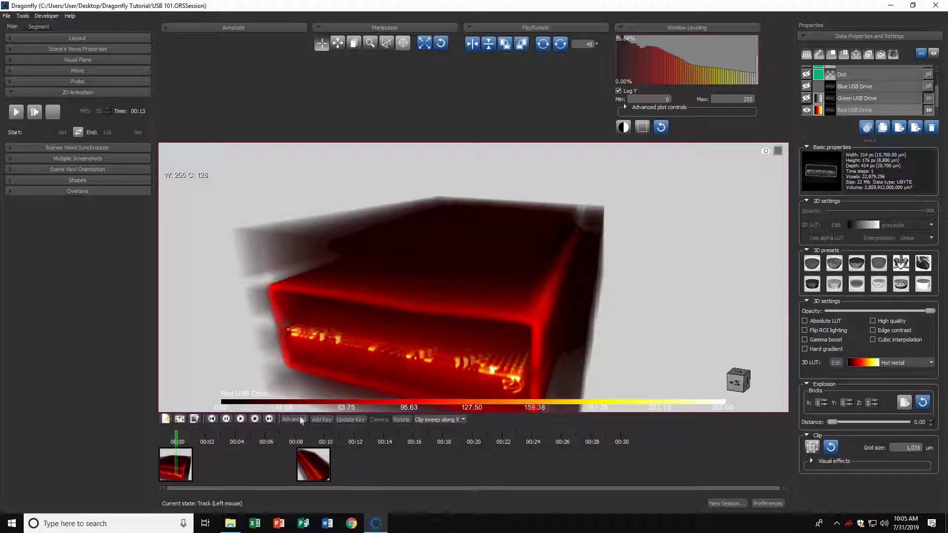
- Move the second key frame along the timeline to about 11 seconds
{"action": "left_click", "coordinate": [177, 459]}
{"action": "left_click_drag", "start_coordinate": [302, 474], "coordinate": [342, 482]}
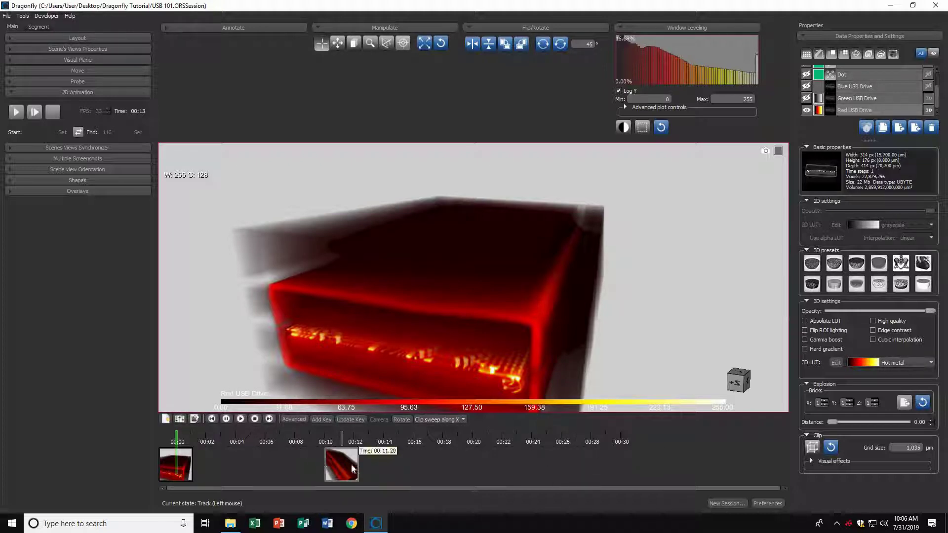
- Preview the movie with the second key frame at about 37 seconds, and move that key frame back to about 11 seconds
{"action": "left_click_drag", "start_coordinate": [352, 467], "coordinate": [463, 469]}
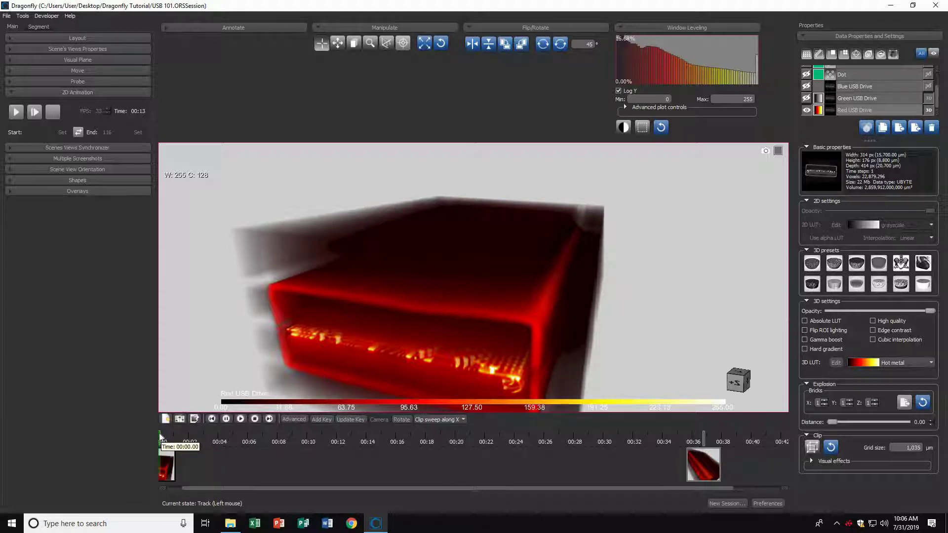
{"action": "left_click_drag", "start_coordinate": [160, 434], "coordinate": [380, 442]}
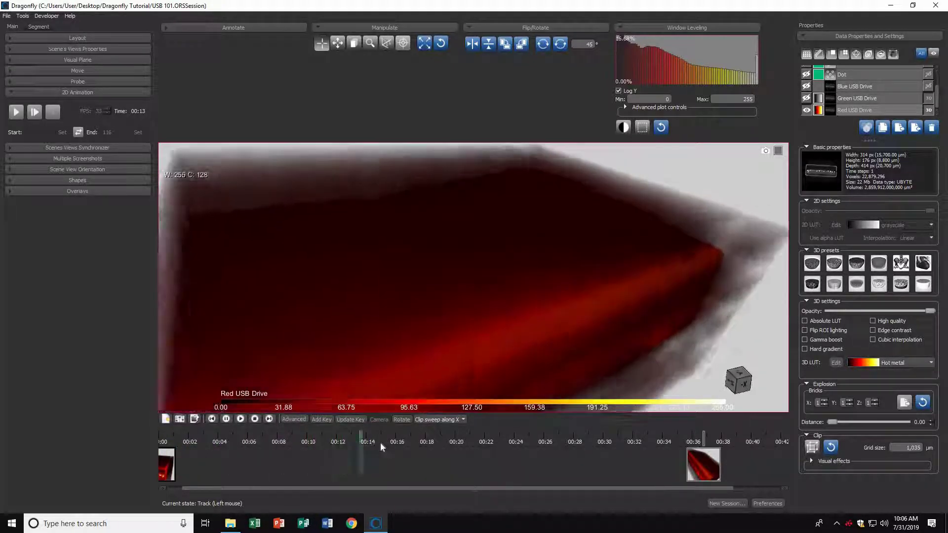
{"action": "left_click", "coordinate": [240, 419]}
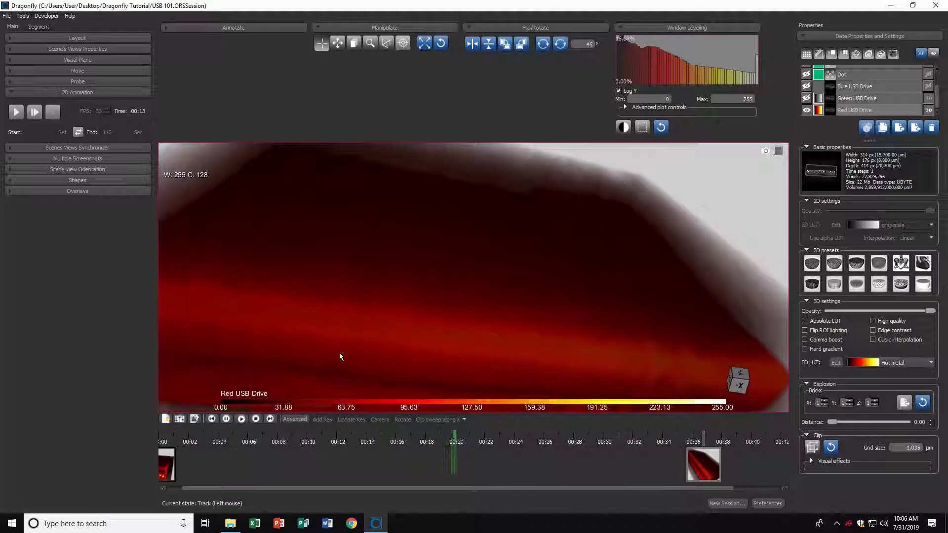
{"action": "left_click_drag", "start_coordinate": [712, 476], "coordinate": [320, 463]}
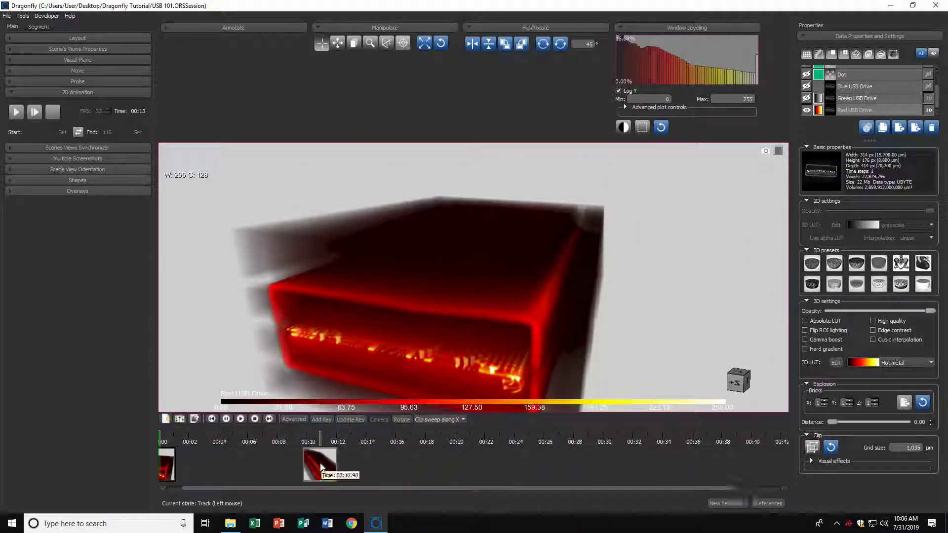
- From the second key frame's view, zoom out, clip the USB drive from one side, and add a key frame at about 15 seconds
{"action": "left_click_drag", "start_coordinate": [641, 295], "coordinate": [280, 161]}
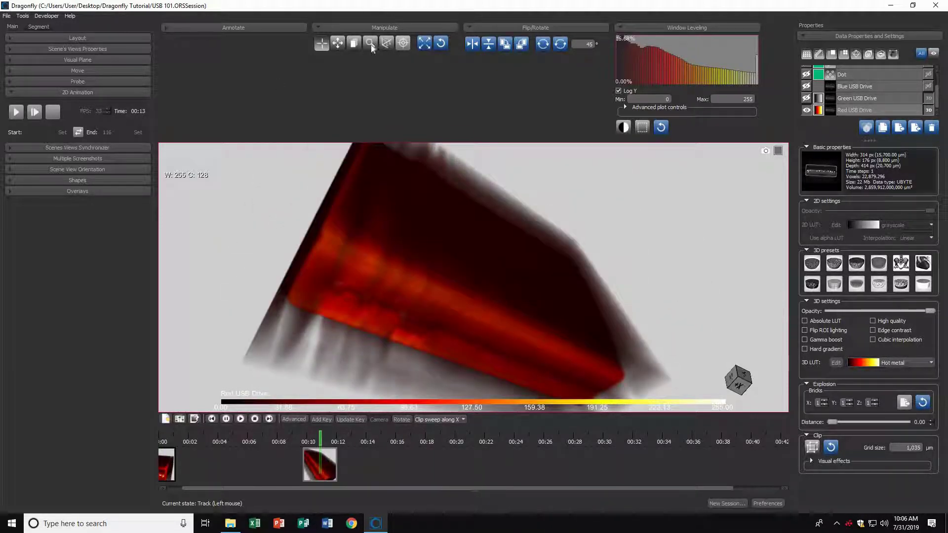
{"action": "left_click_drag", "start_coordinate": [438, 256], "coordinate": [431, 219]}
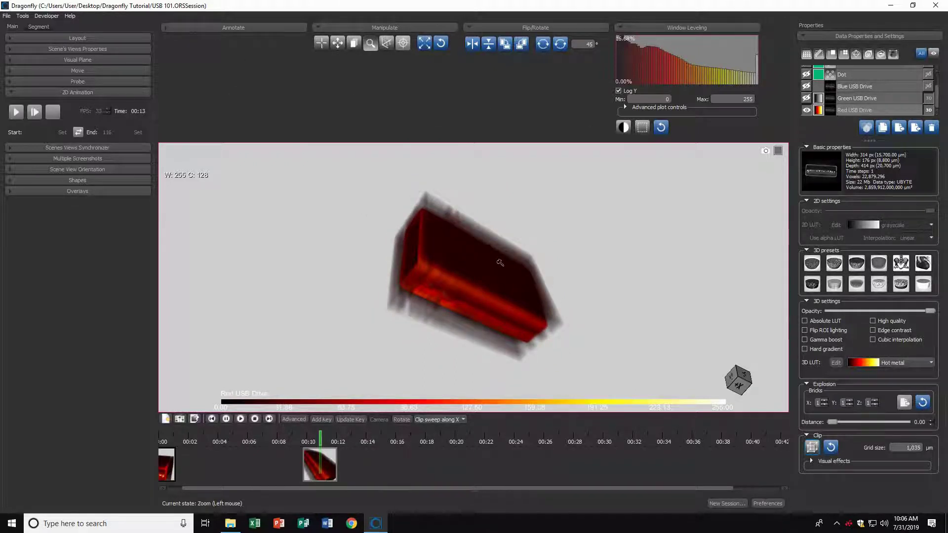
{"action": "left_click_drag", "start_coordinate": [489, 267], "coordinate": [460, 293]}
{"action": "right_click", "coordinate": [386, 454]}
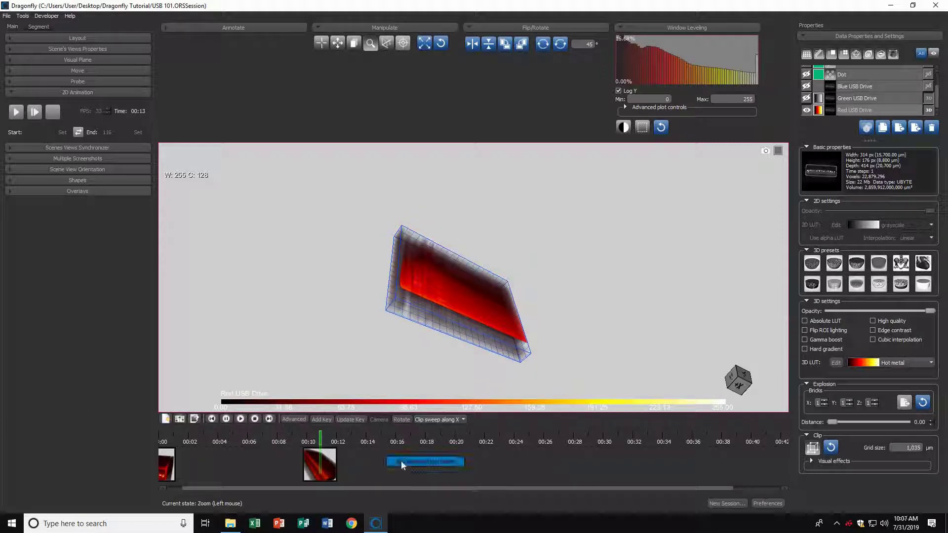
{"action": "left_click", "coordinate": [401, 461]}
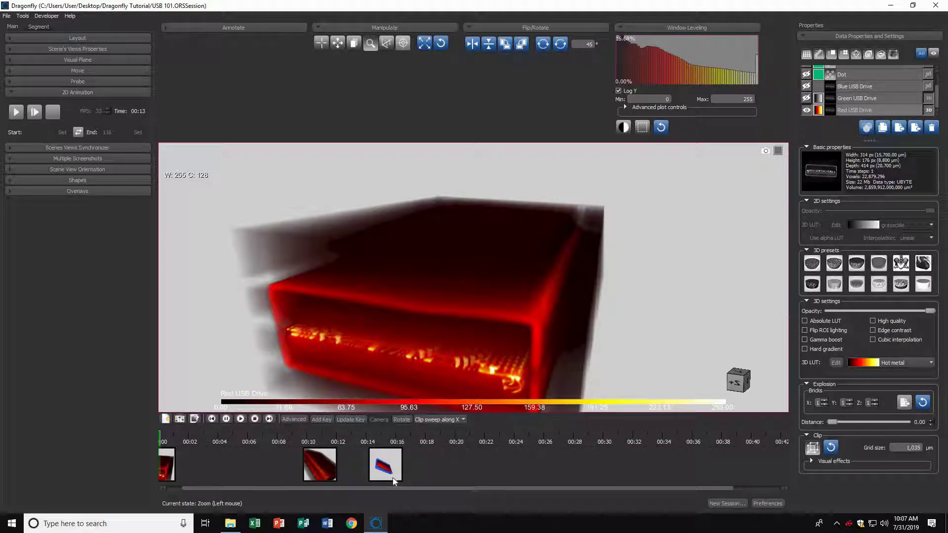
- Hide the clip box in the third key frame, update that key frame, and preview the movie
{"action": "left_click", "coordinate": [200, 438]}
{"action": "left_click", "coordinate": [321, 438]}
{"action": "left_click", "coordinate": [344, 419]}
{"action": "left_click", "coordinate": [385, 468]}
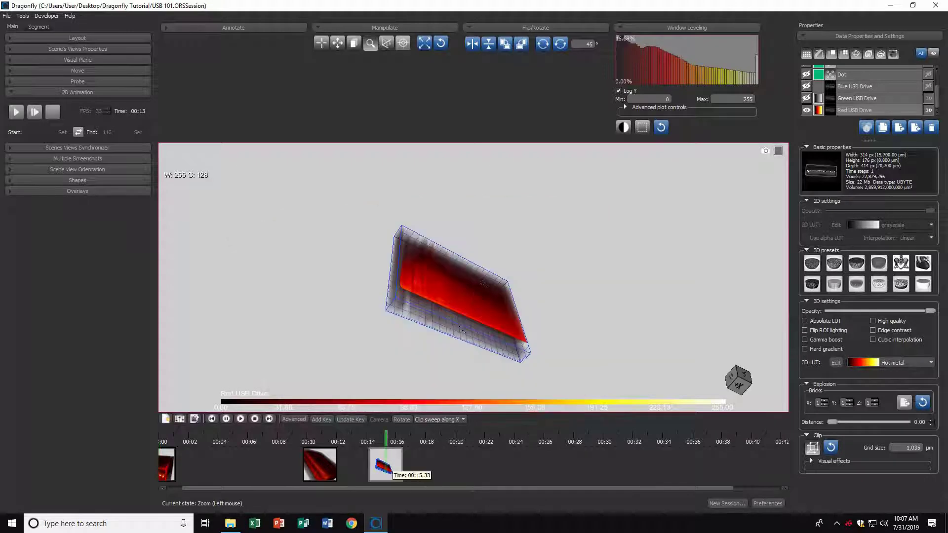
{"action": "left_click", "coordinate": [812, 449]}
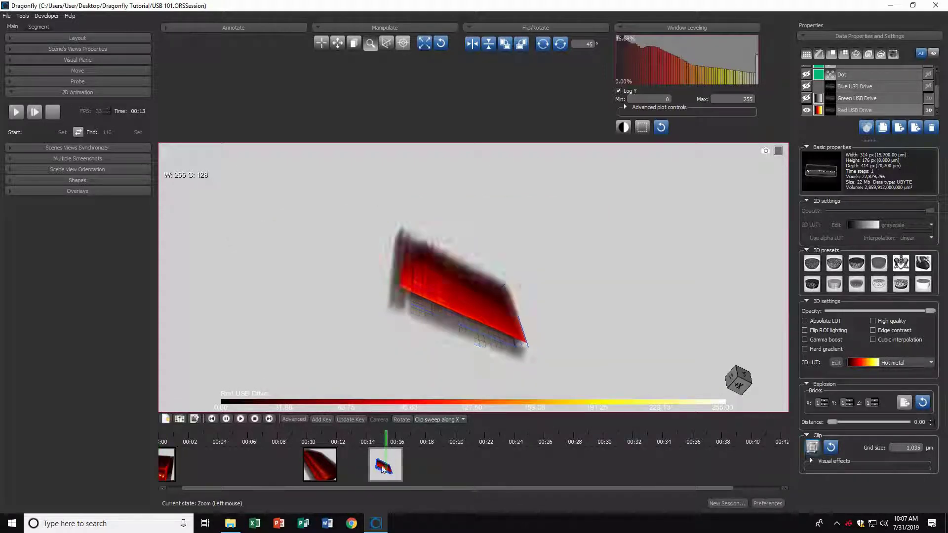
{"action": "right_click", "coordinate": [394, 466]}
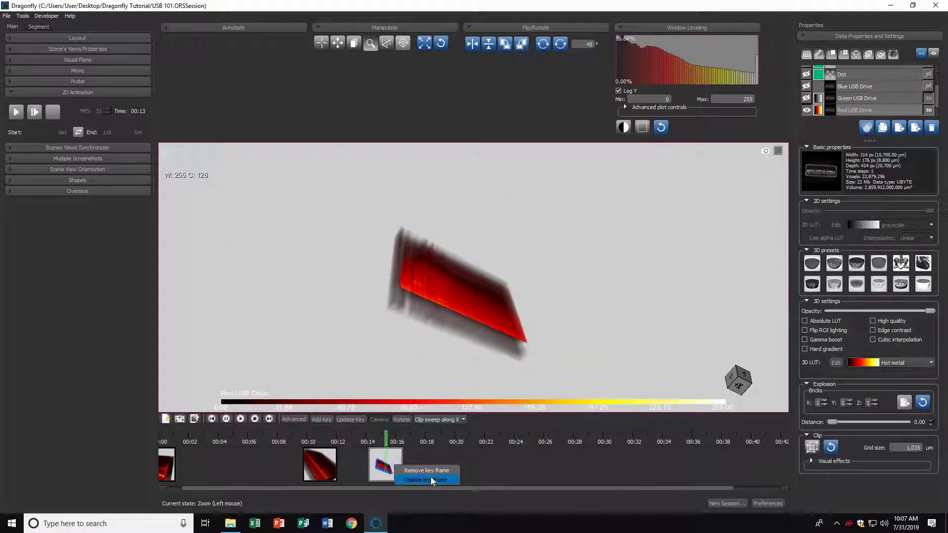
{"action": "left_click", "coordinate": [430, 478]}
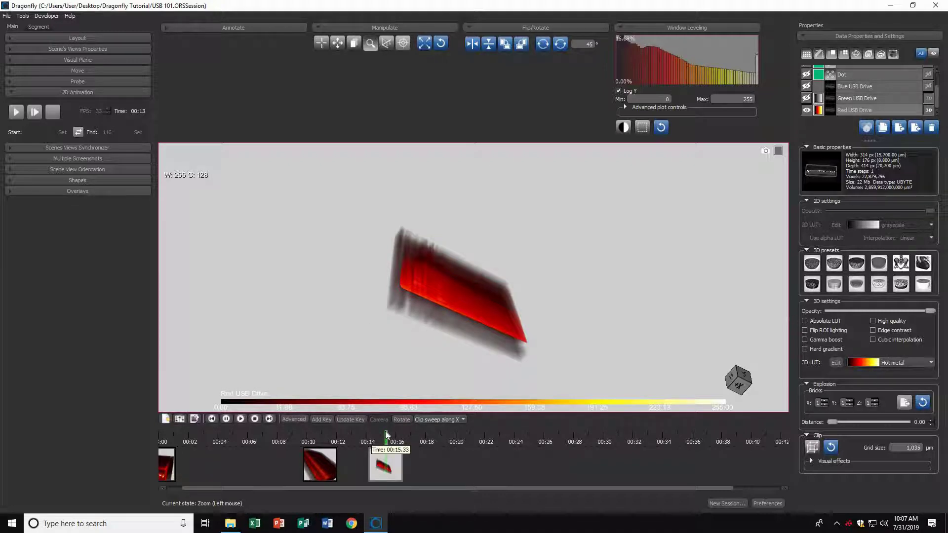
{"action": "left_click", "coordinate": [241, 419]}
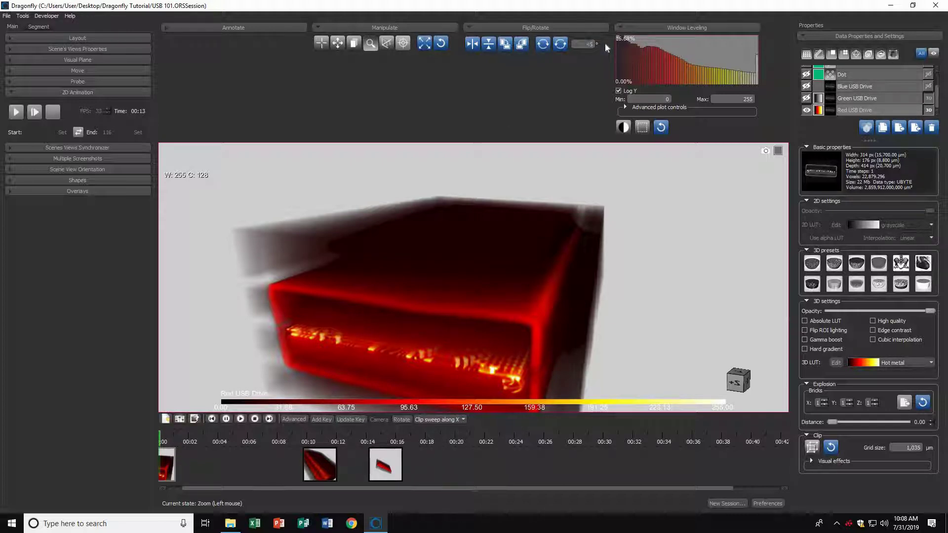
- Try a 340° rotation of the starting view as a key frame at about 2.5 seconds and preview it
{"action": "left_click", "coordinate": [543, 44]}
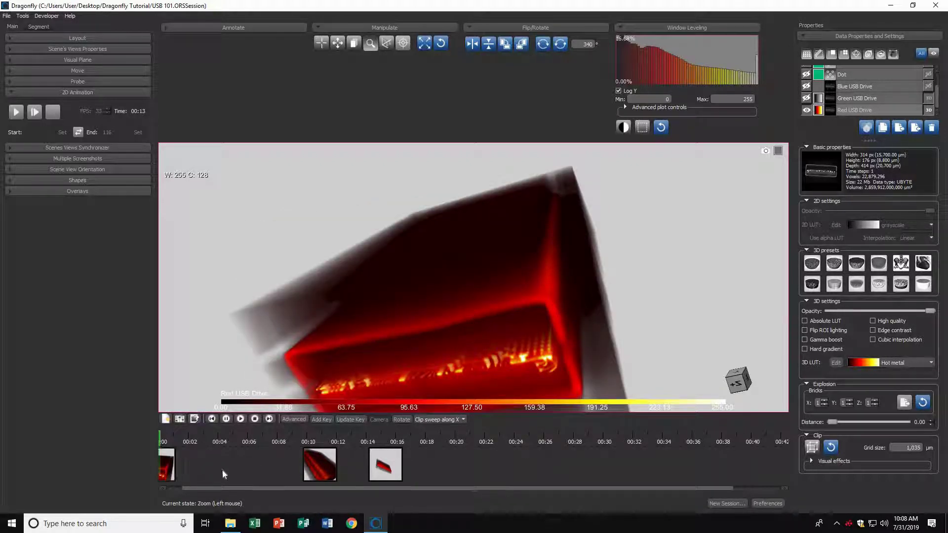
{"action": "right_click", "coordinate": [199, 467]}
{"action": "left_click", "coordinate": [246, 478]}
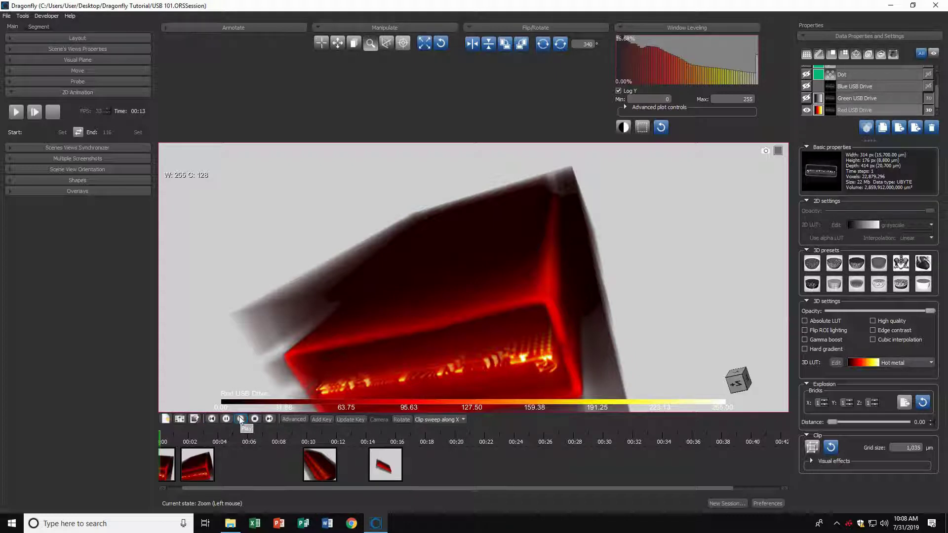
{"action": "left_click", "coordinate": [241, 420]}
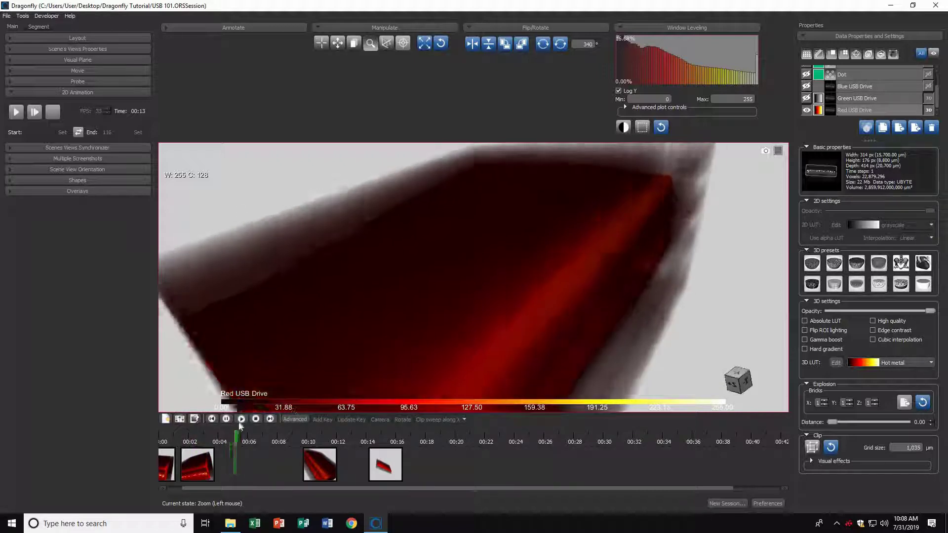
{"action": "left_click", "coordinate": [256, 419]}
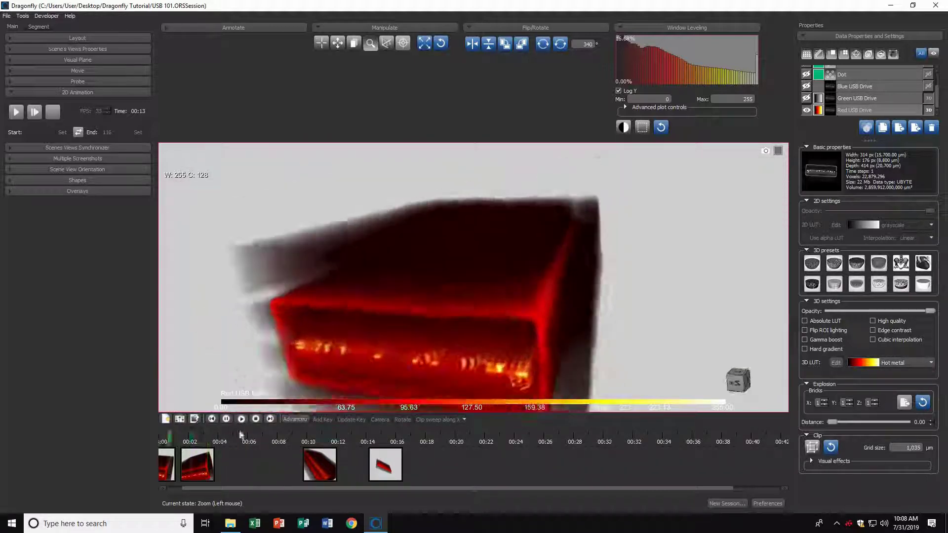
- Return to the first key frame's view and remove the rotated key frame at about 2.5 seconds
{"action": "left_click", "coordinate": [176, 450]}
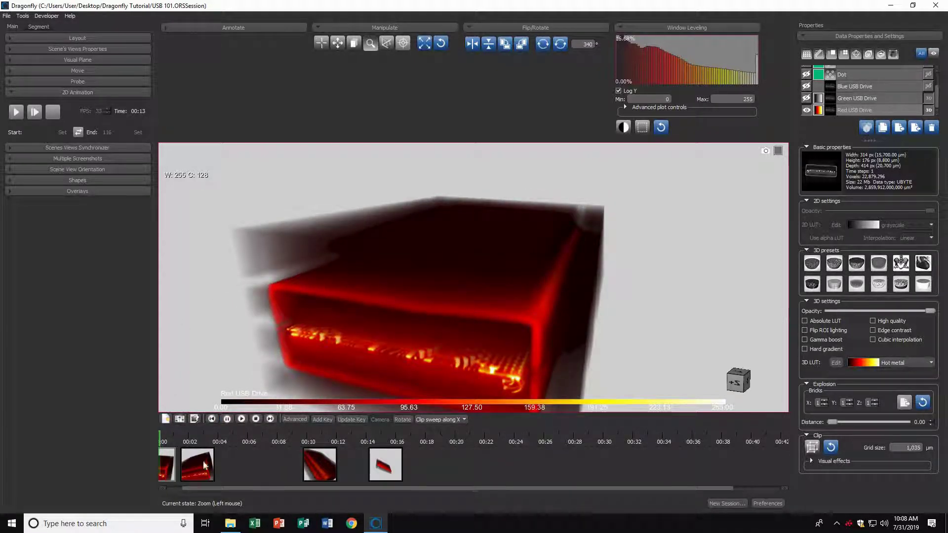
{"action": "right_click", "coordinate": [204, 464]}
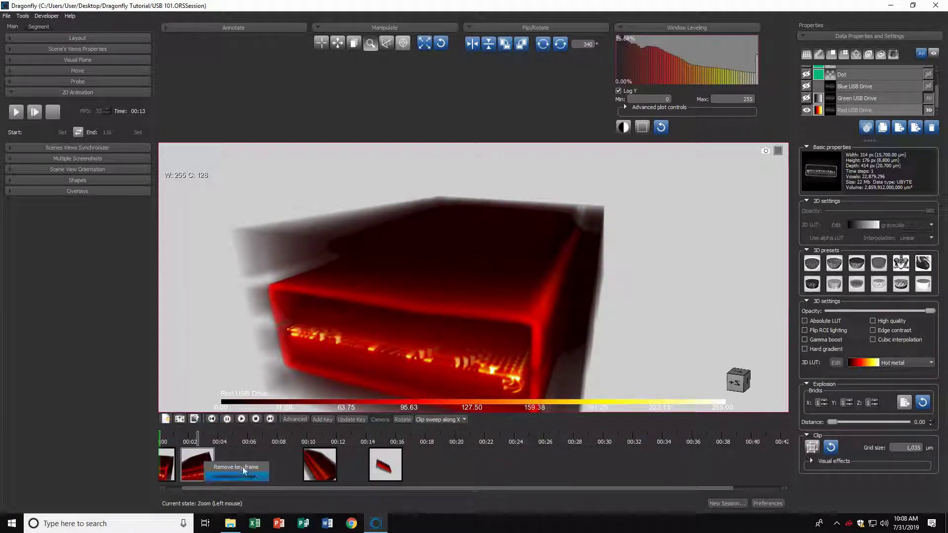
{"action": "left_click", "coordinate": [243, 469]}
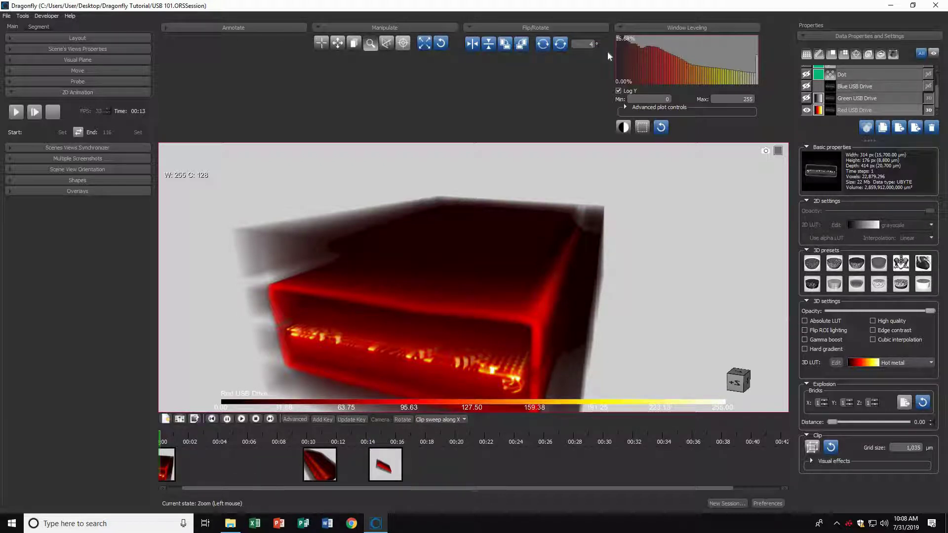
- Rotate the view clockwise twice by 45°, adding a snapshot key frame after each rotation at about 2 and 4 seconds
{"action": "type", "text": "5"}
{"action": "left_click", "coordinate": [543, 45]}
{"action": "right_click", "coordinate": [200, 462]}
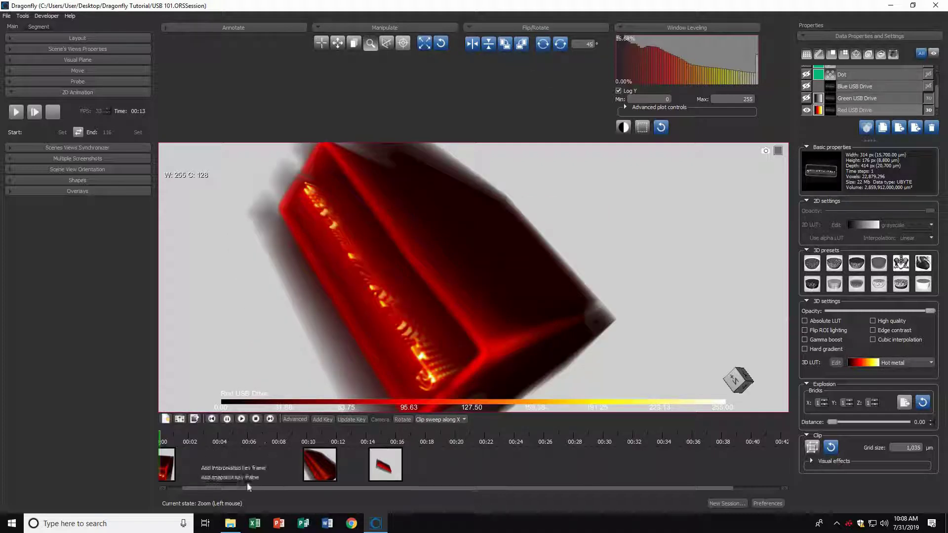
{"action": "left_click", "coordinate": [227, 477]}
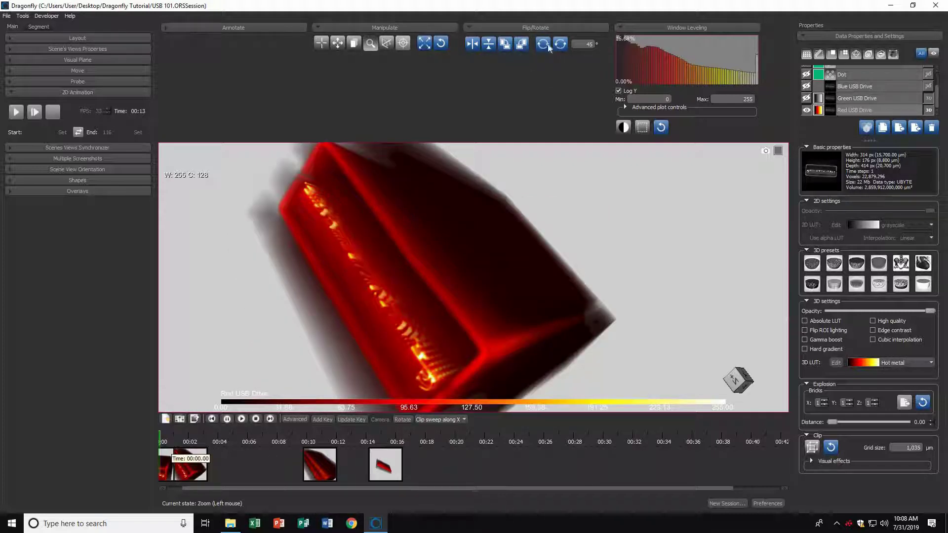
{"action": "left_click", "coordinate": [544, 45]}
{"action": "right_click", "coordinate": [221, 459]}
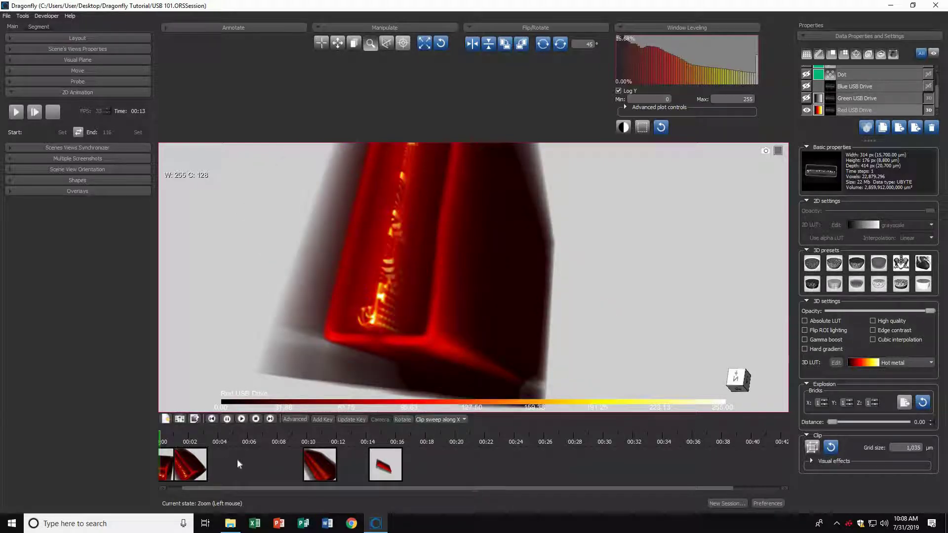
{"action": "left_click", "coordinate": [242, 473]}
- Rotate the view clockwise by another 45° twice, adding snapshot key frames at about 6 and 8 seconds
{"action": "left_click", "coordinate": [543, 44]}
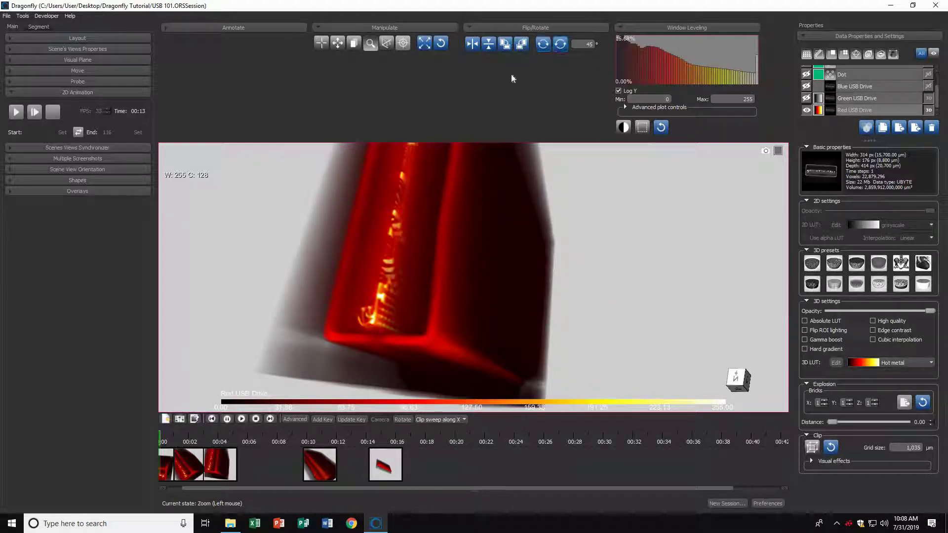
{"action": "right_click", "coordinate": [250, 463]}
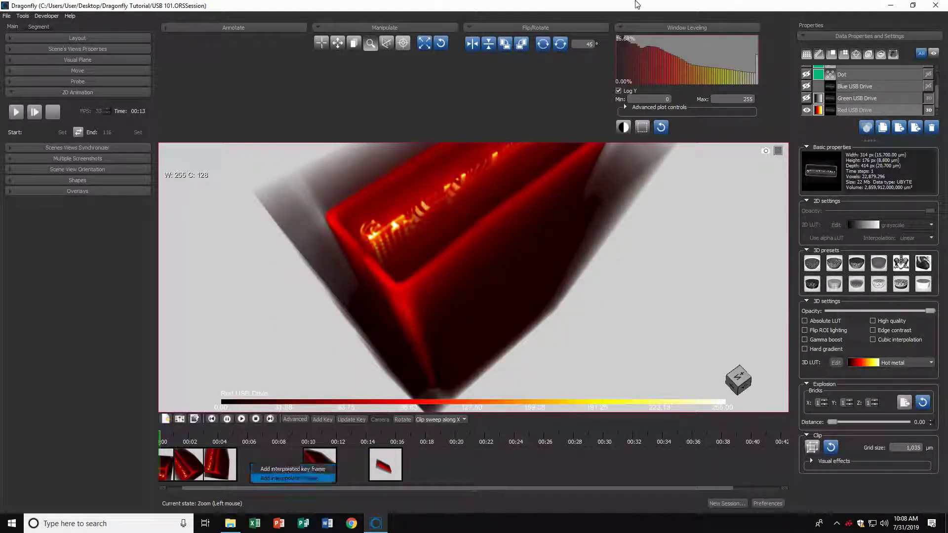
{"action": "left_click", "coordinate": [278, 478]}
{"action": "left_click", "coordinate": [542, 44]}
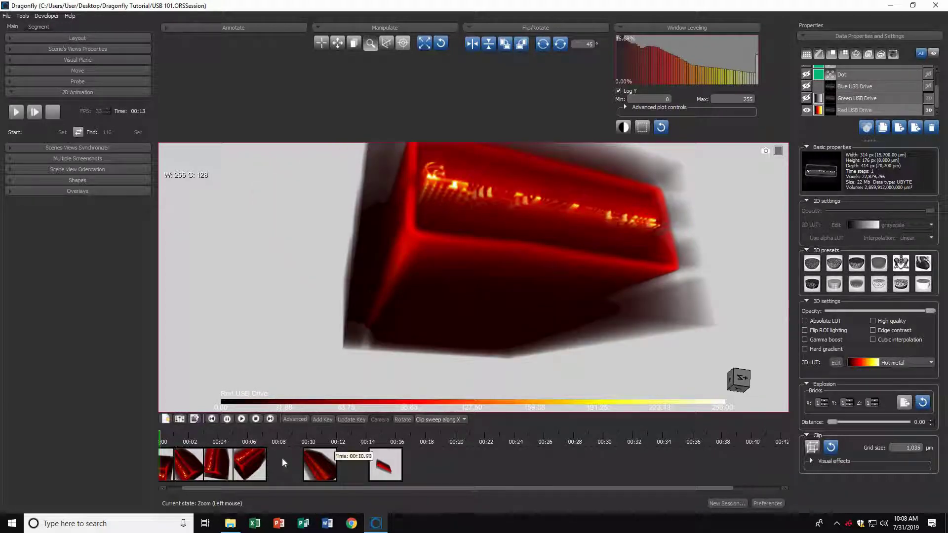
{"action": "right_click", "coordinate": [292, 458]}
{"action": "left_click", "coordinate": [295, 472]}
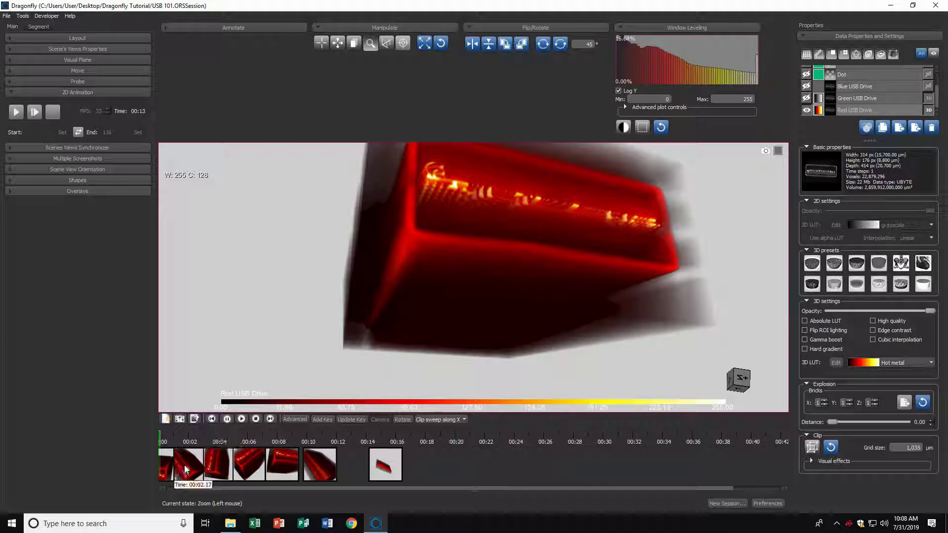
- Pack the four rotation key frames into about the first 4 seconds and move the clipped key frame to about 18 seconds
{"action": "left_click_drag", "start_coordinate": [188, 466], "coordinate": [181, 466]}
{"action": "left_click_drag", "start_coordinate": [251, 466], "coordinate": [205, 466]}
{"action": "left_click_drag", "start_coordinate": [281, 464], "coordinate": [213, 464]}
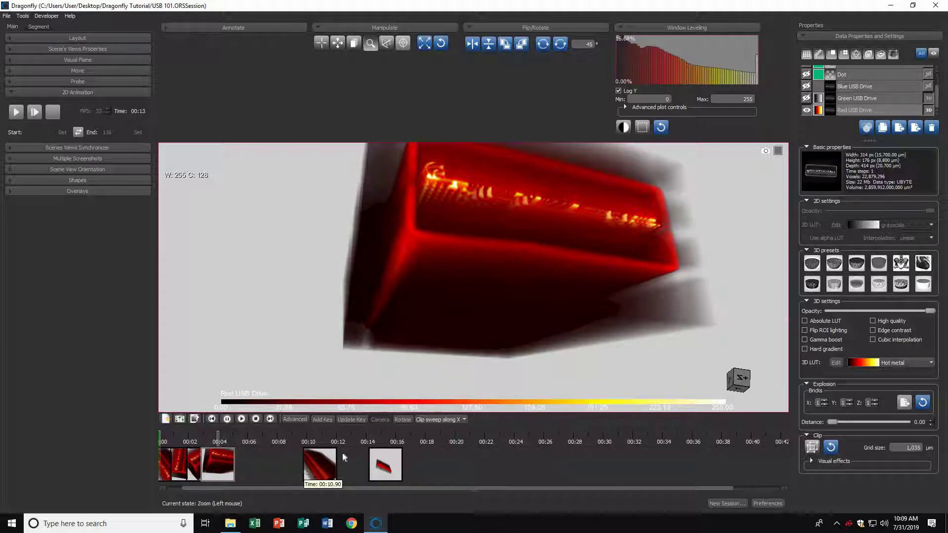
{"action": "mouse_move", "coordinate": [302, 460]}
{"action": "left_mouse_down"}
{"action": "mouse_move", "coordinate": [285, 462]}
{"action": "mouse_move", "coordinate": [300, 462]}
{"action": "left_mouse_up"}
{"action": "left_click_drag", "start_coordinate": [386, 464], "coordinate": [426, 465]}
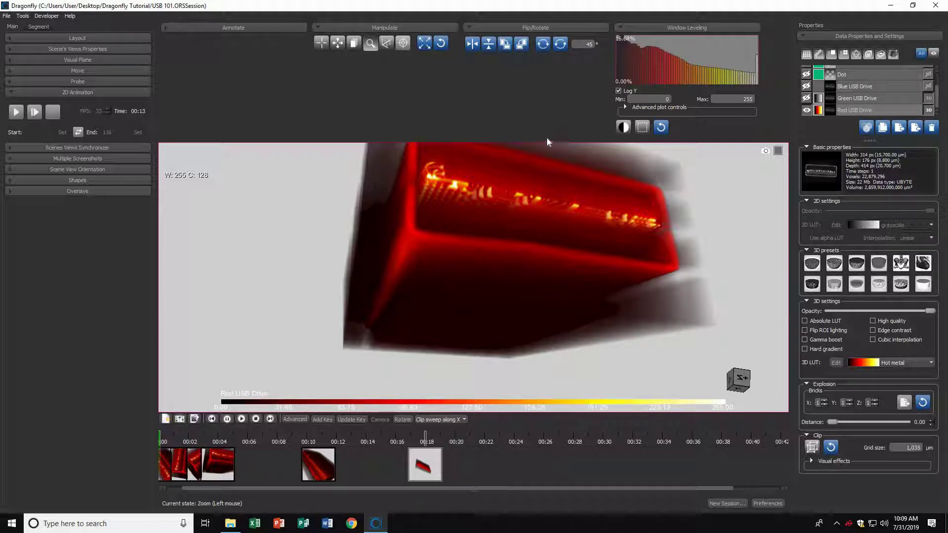
- From the clipped key frame, restore the full USB drive in a new key frame at about 22 seconds, updated without the clip box
{"action": "left_click", "coordinate": [425, 466]}
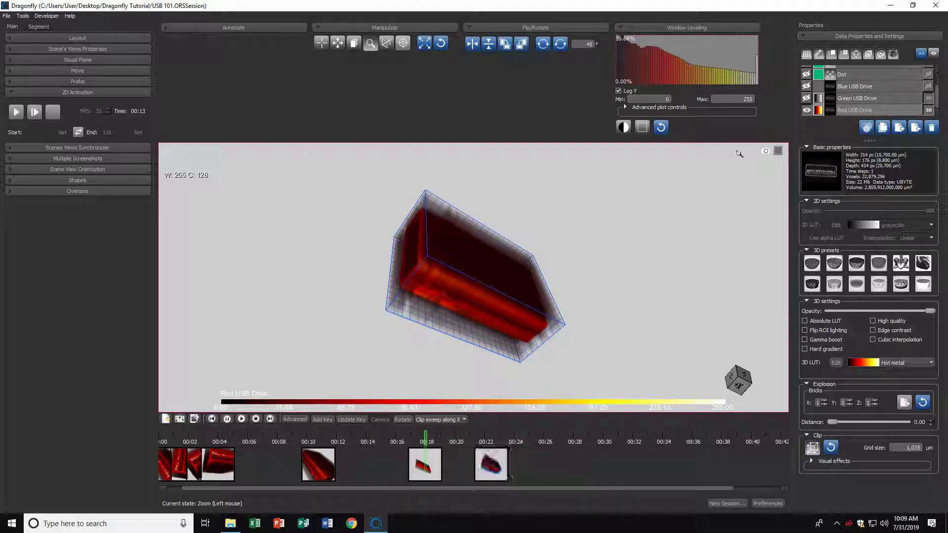
{"action": "left_click", "coordinate": [811, 447]}
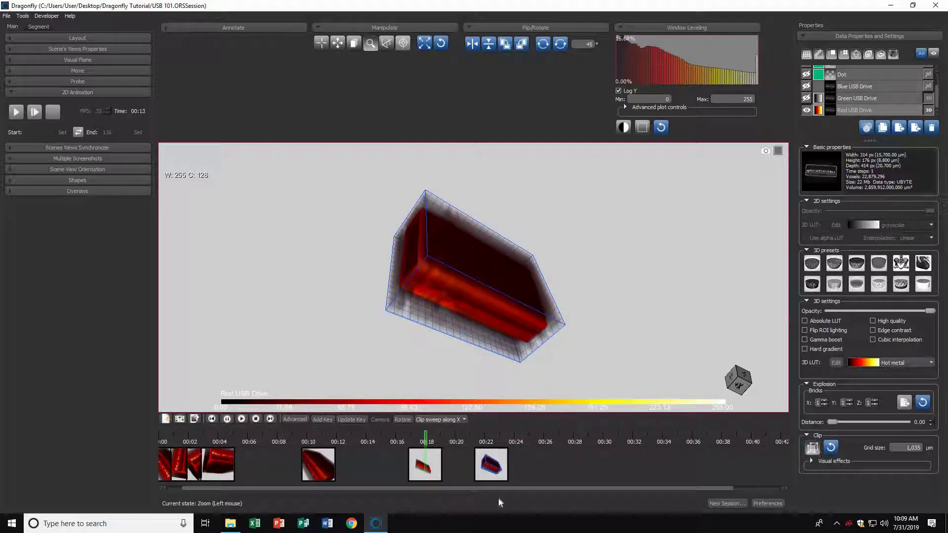
{"action": "right_click", "coordinate": [498, 466]}
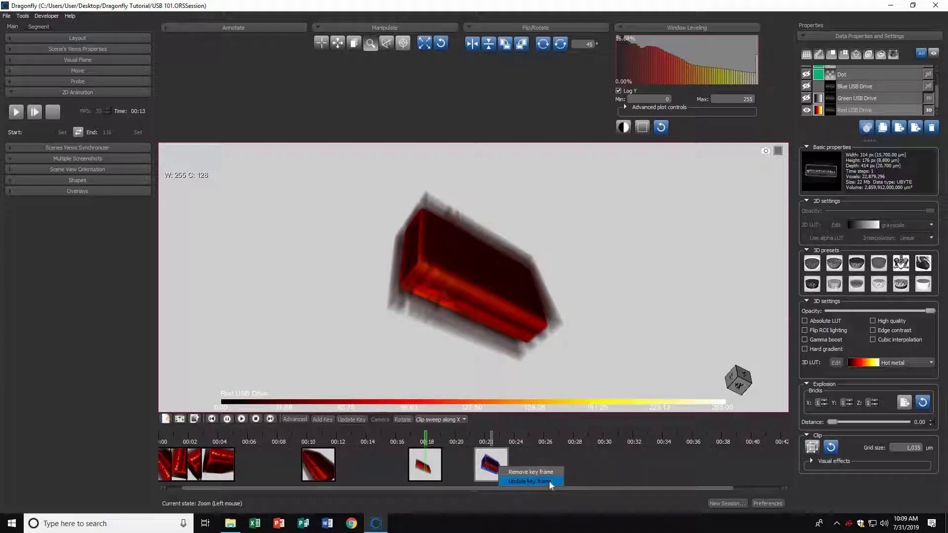
{"action": "left_click", "coordinate": [522, 480]}
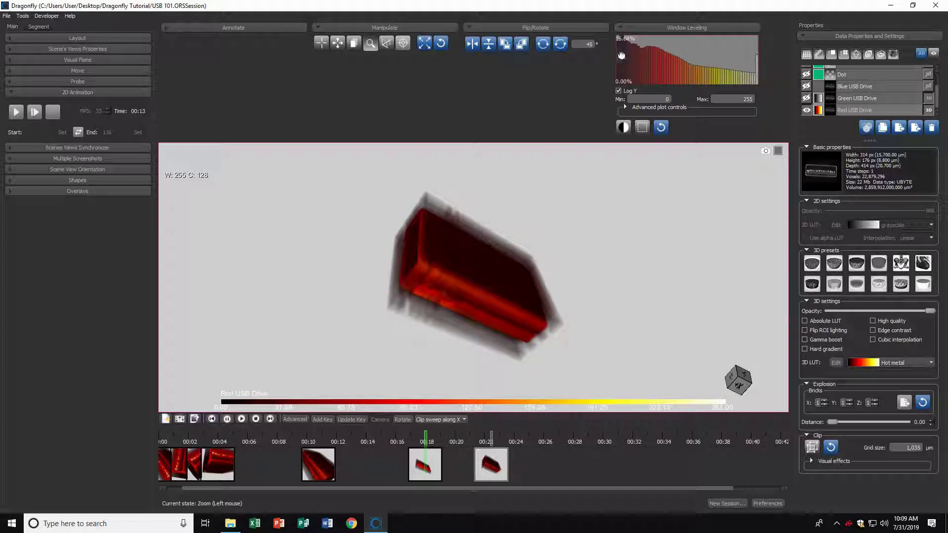
- Narrow the window leveling range to about 11 to 238 and add a key frame at about 25 seconds
{"action": "left_click_drag", "start_coordinate": [621, 55], "coordinate": [627, 56]}
{"action": "left_click_drag", "start_coordinate": [752, 55], "coordinate": [748, 56]}
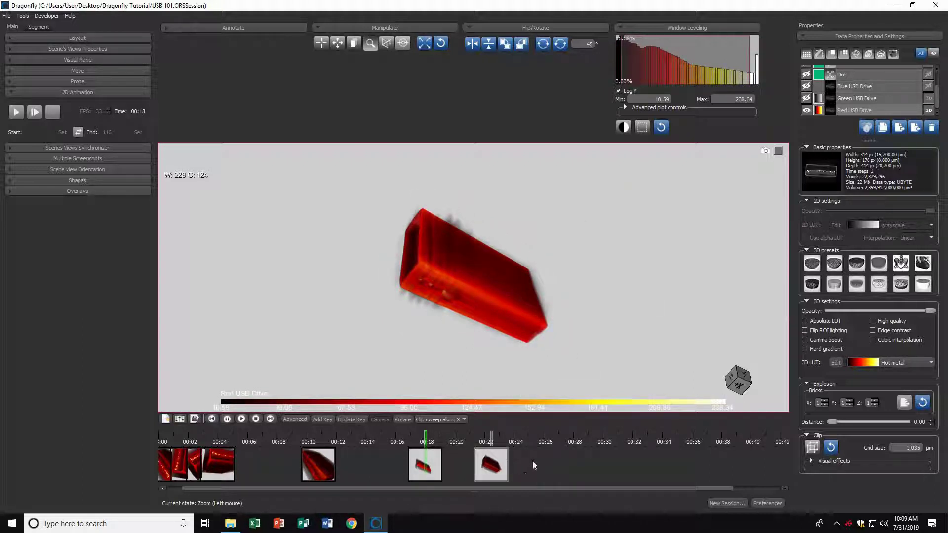
{"action": "left_click", "coordinate": [553, 464]}
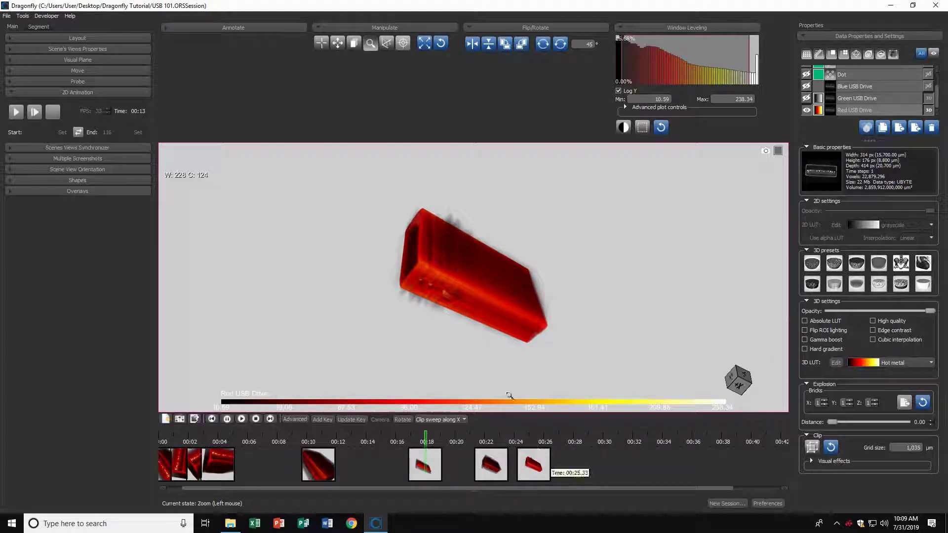
- In the Hot metal 3D LUT, zero the opacity to the right of each lower-intensity key from black through orange and accept the edited map
{"action": "left_click", "coordinate": [836, 363]}
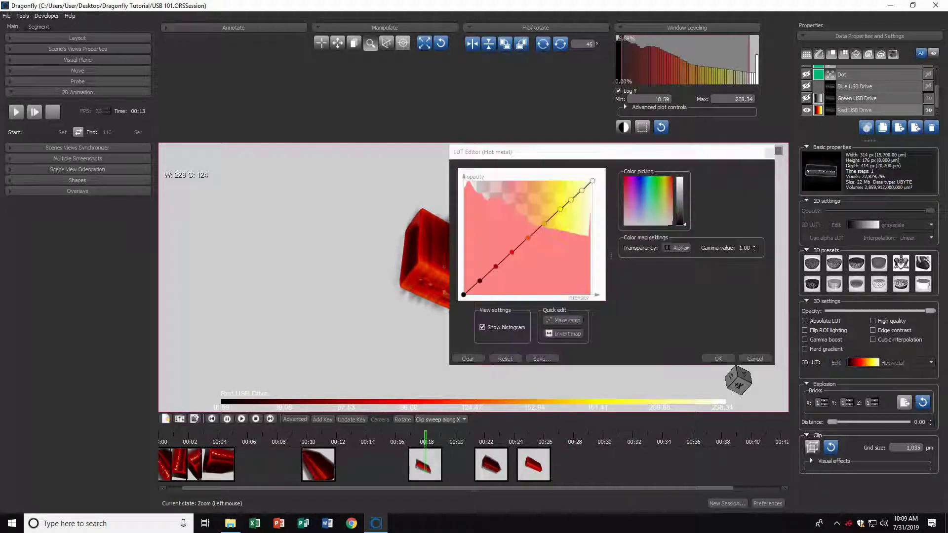
{"action": "right_click", "coordinate": [464, 295]}
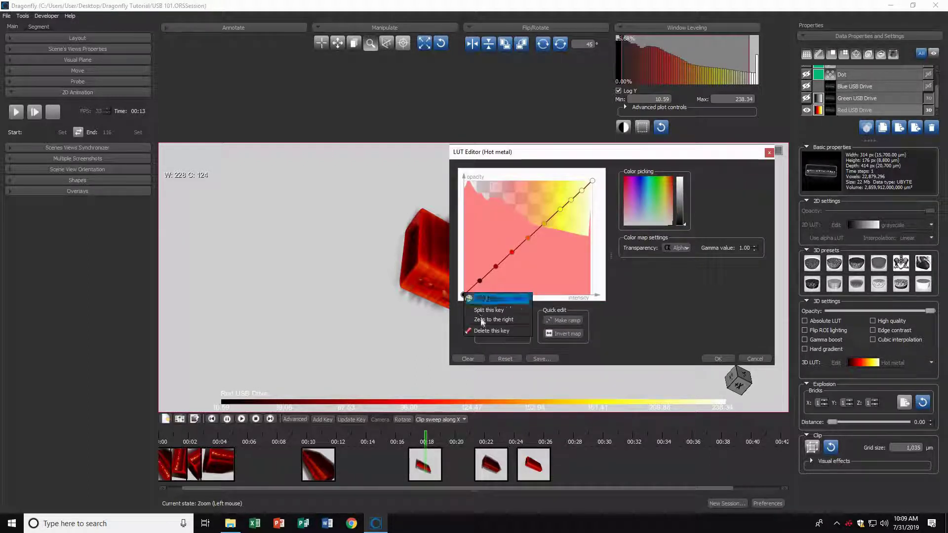
{"action": "left_click", "coordinate": [482, 320]}
{"action": "right_click", "coordinate": [482, 280]}
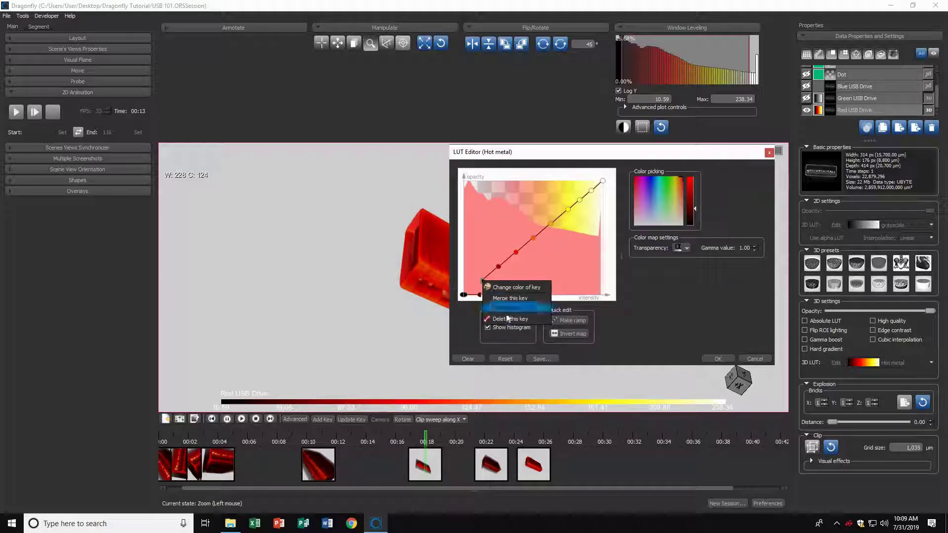
{"action": "left_click", "coordinate": [509, 309]}
{"action": "right_click", "coordinate": [498, 267]}
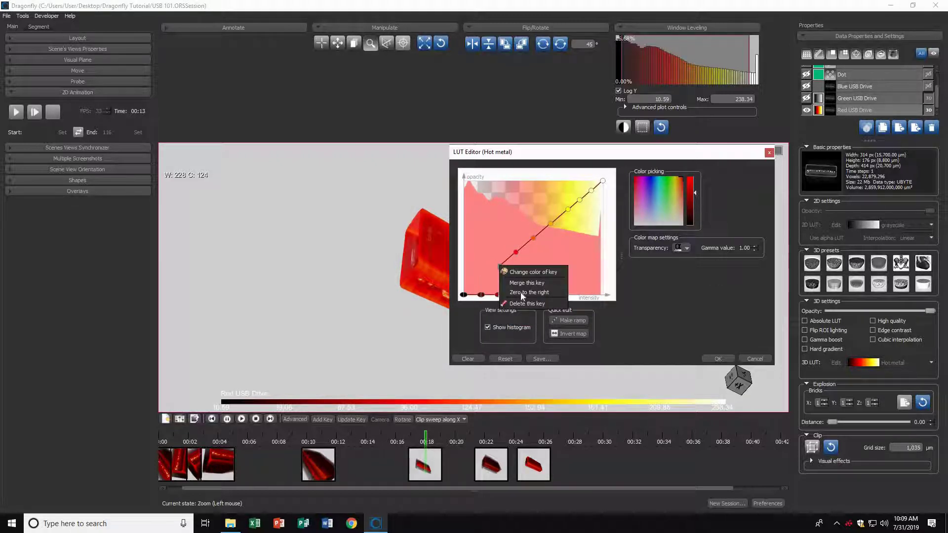
{"action": "left_click", "coordinate": [520, 294]}
{"action": "right_click", "coordinate": [518, 252]}
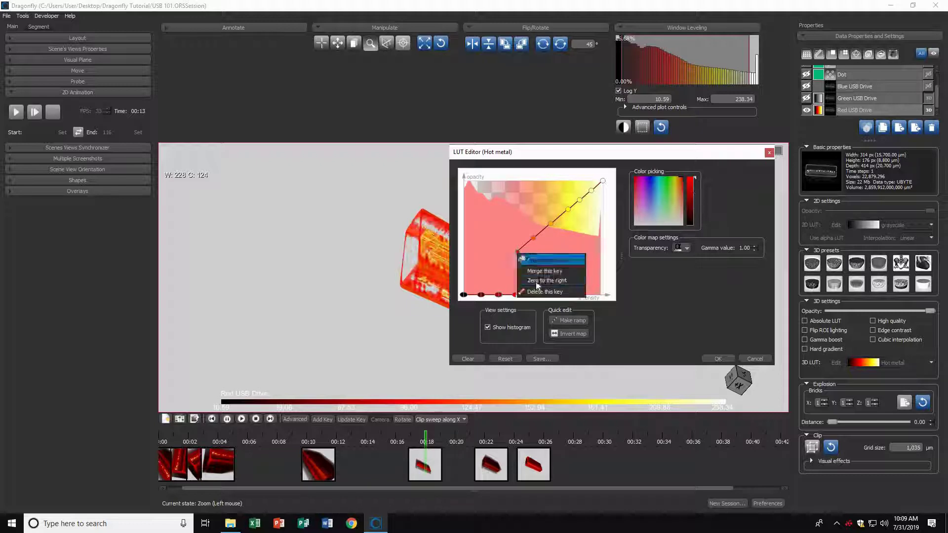
{"action": "left_click", "coordinate": [531, 271]}
{"action": "right_click", "coordinate": [534, 238]}
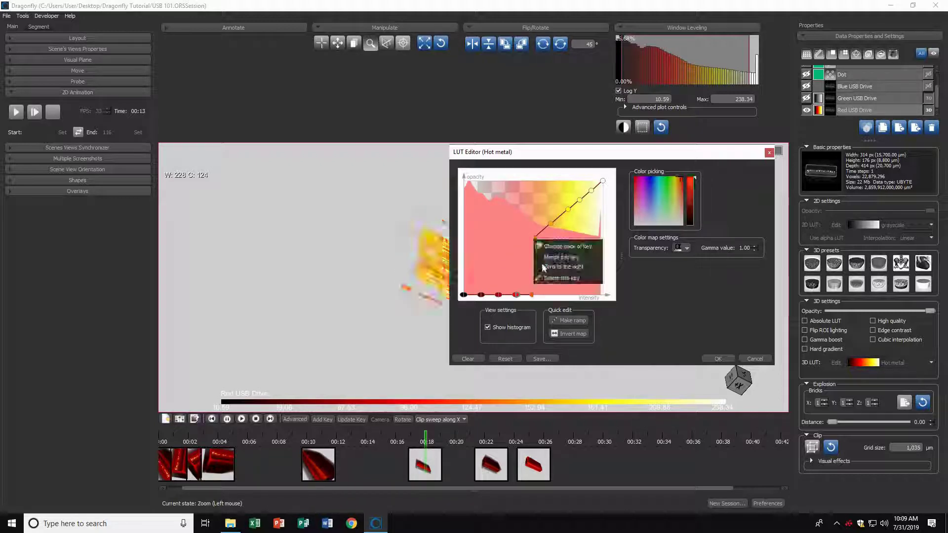
{"action": "left_click", "coordinate": [545, 258]}
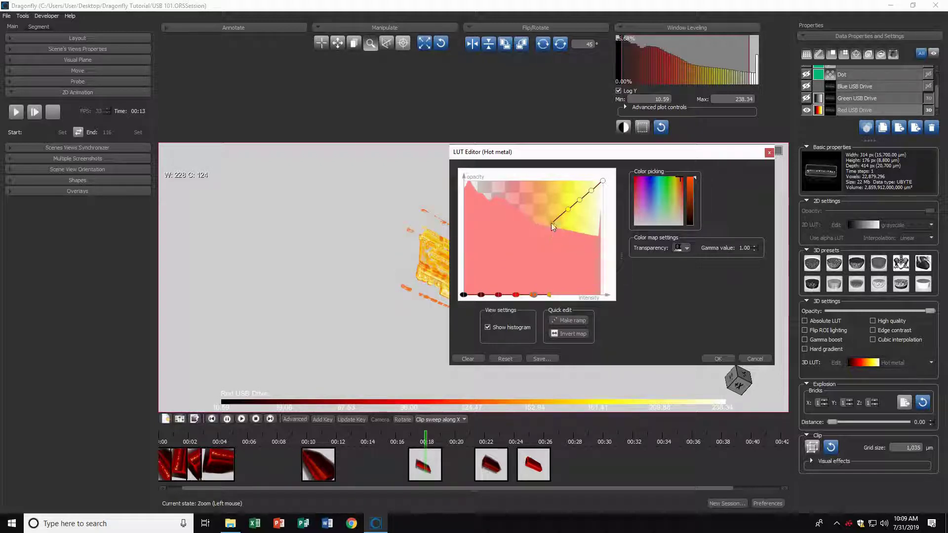
{"action": "right_click", "coordinate": [550, 223]}
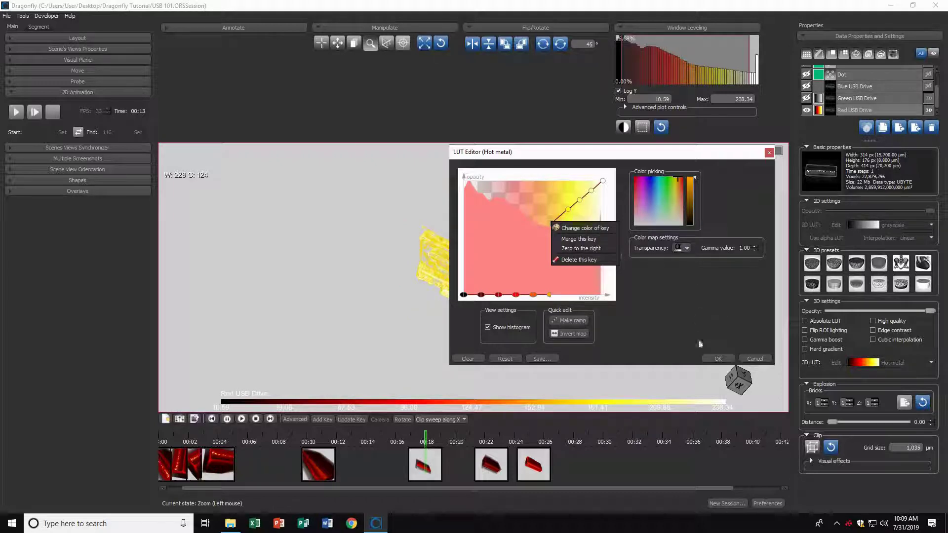
{"action": "left_click", "coordinate": [709, 357]}
{"action": "left_click", "coordinate": [708, 357]}
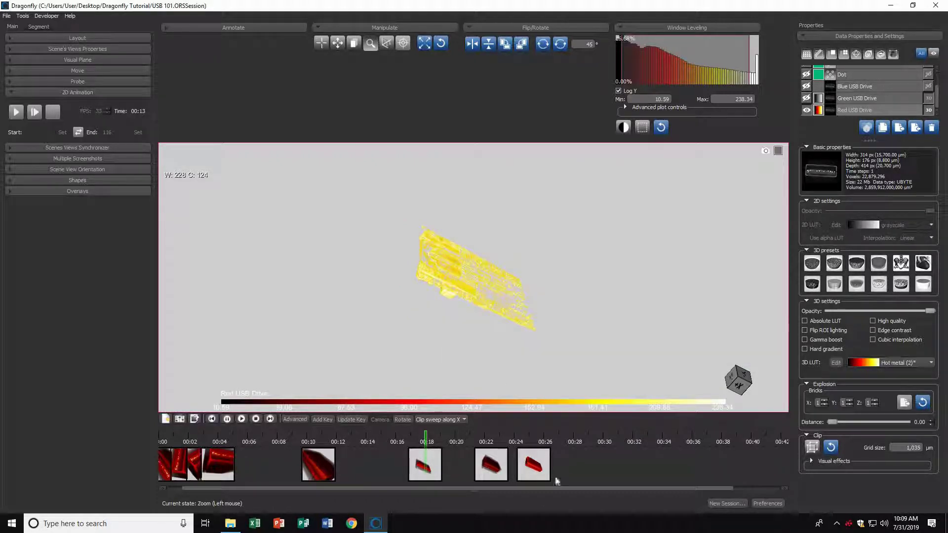
- Add a snapshot key frame at about 28 seconds and, with the view enlarged and rotated towards the circuit board's face, another at about 32 seconds
{"action": "double_click", "coordinate": [593, 466]}
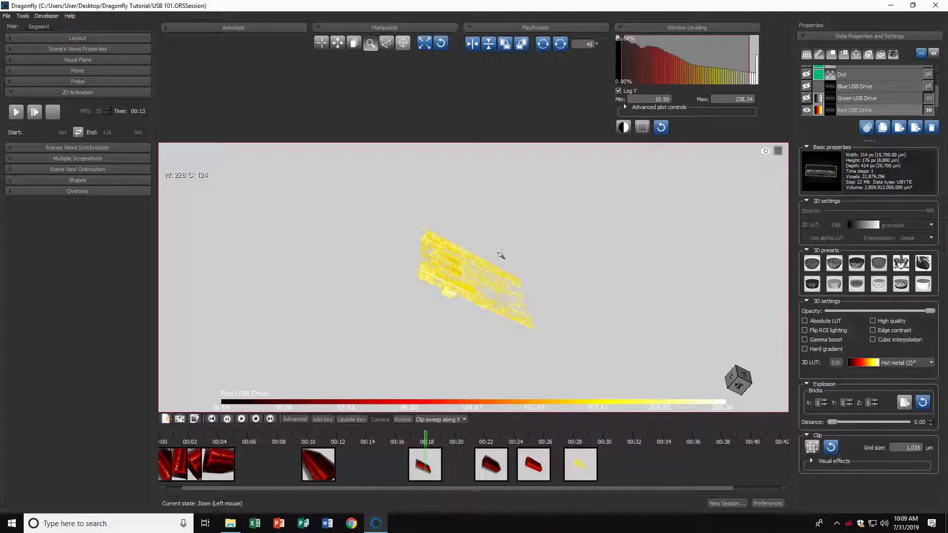
{"action": "left_click_drag", "start_coordinate": [523, 305], "coordinate": [406, 166]}
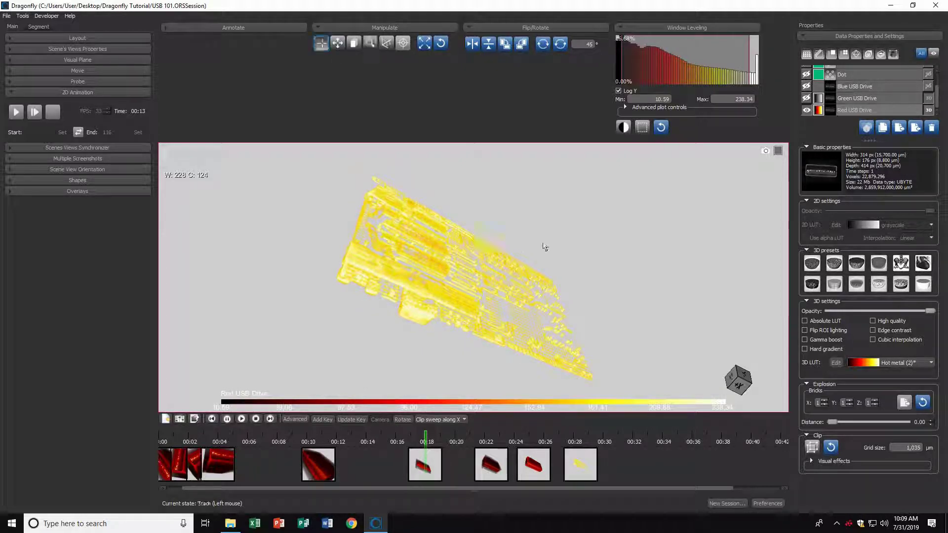
{"action": "left_click_drag", "start_coordinate": [520, 296], "coordinate": [515, 303]}
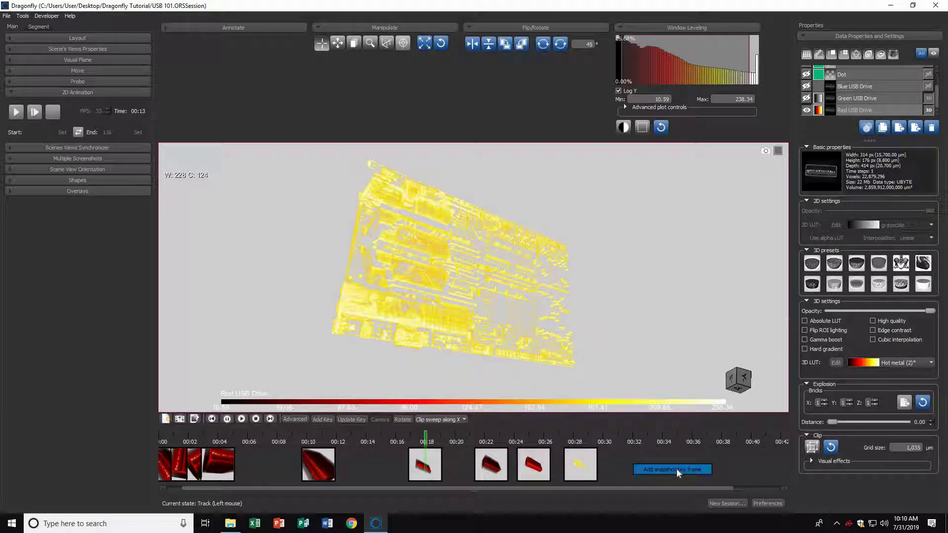
{"action": "left_click", "coordinate": [676, 469]}
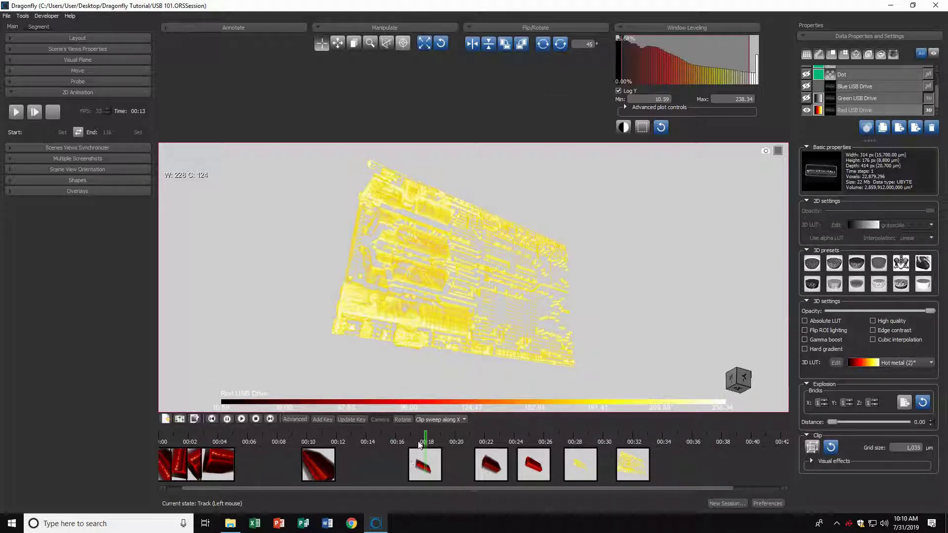
- Export the key-frame animation as an AVI video named tutorial in the Dragonfly Tutorial folder and play the exported file
{"action": "left_click_drag", "start_coordinate": [486, 440], "coordinate": [265, 469]}
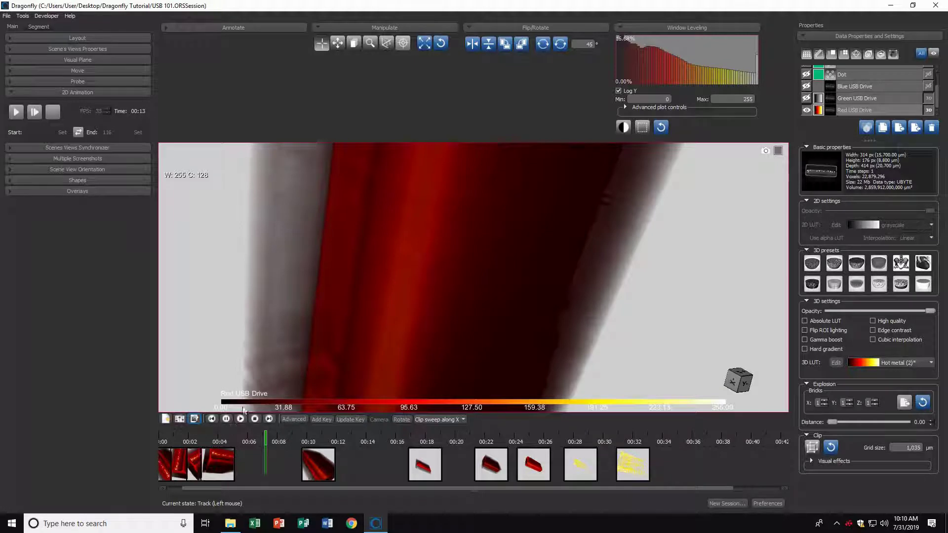
{"action": "left_click", "coordinate": [194, 419]}
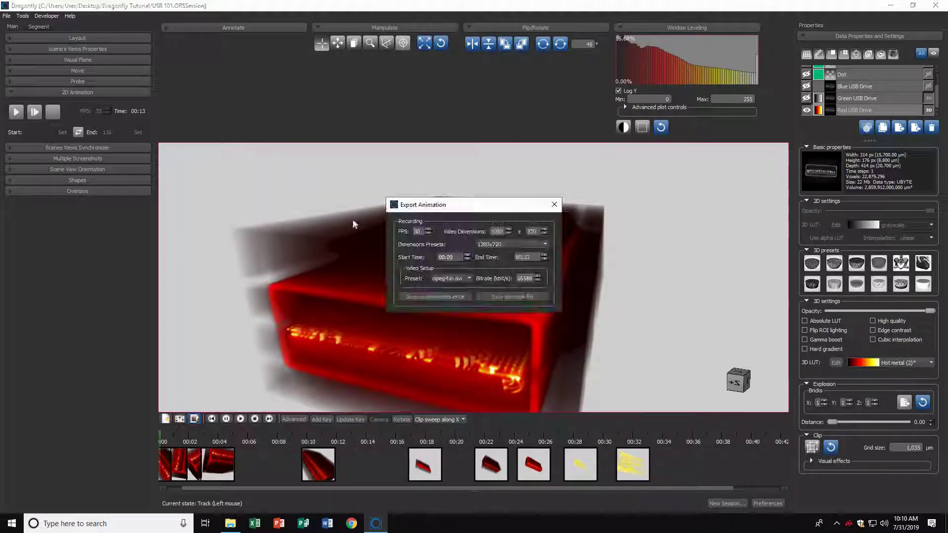
{"action": "left_click", "coordinate": [519, 298]}
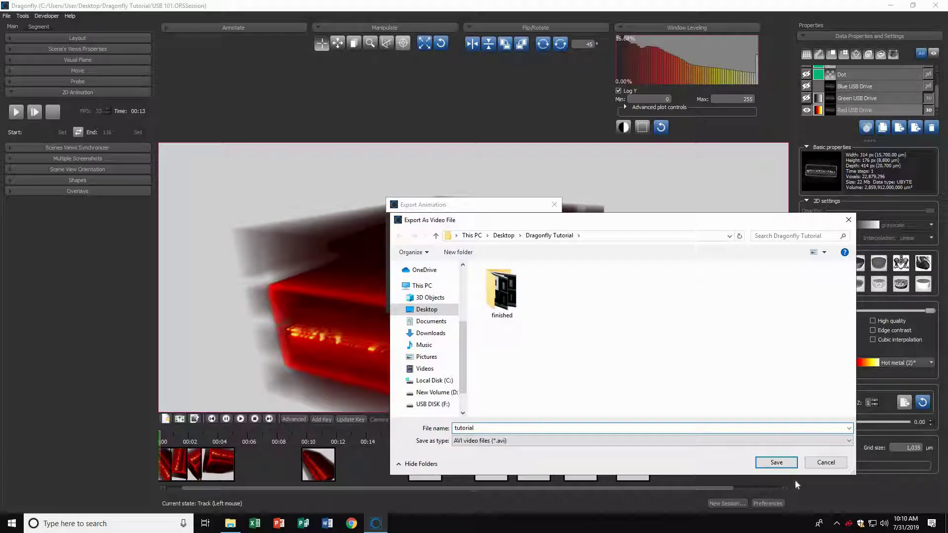
{"action": "left_click", "coordinate": [776, 462]}
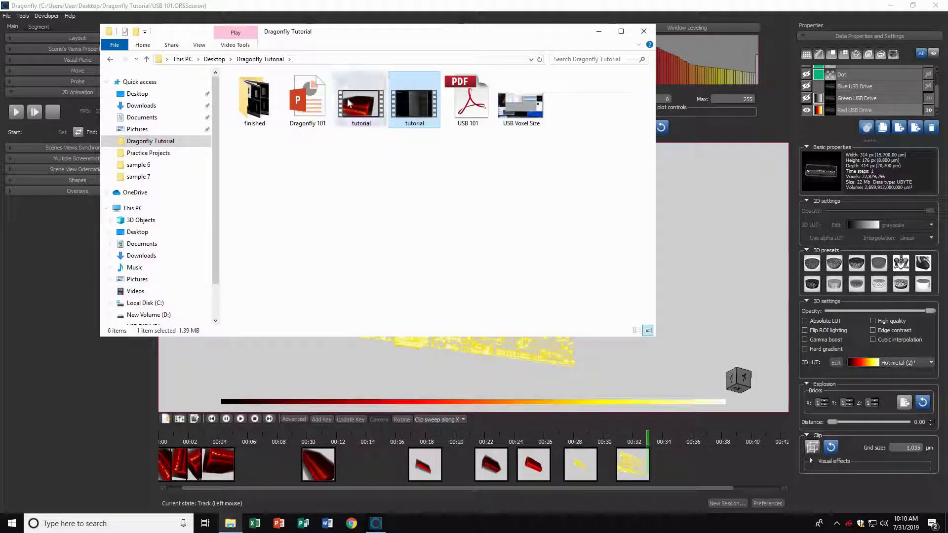
{"action": "double_click", "coordinate": [355, 103]}
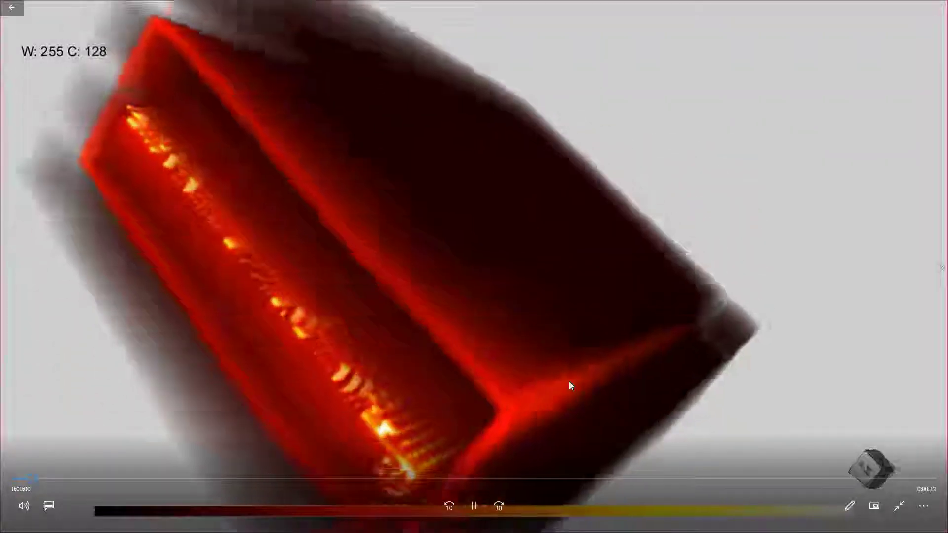